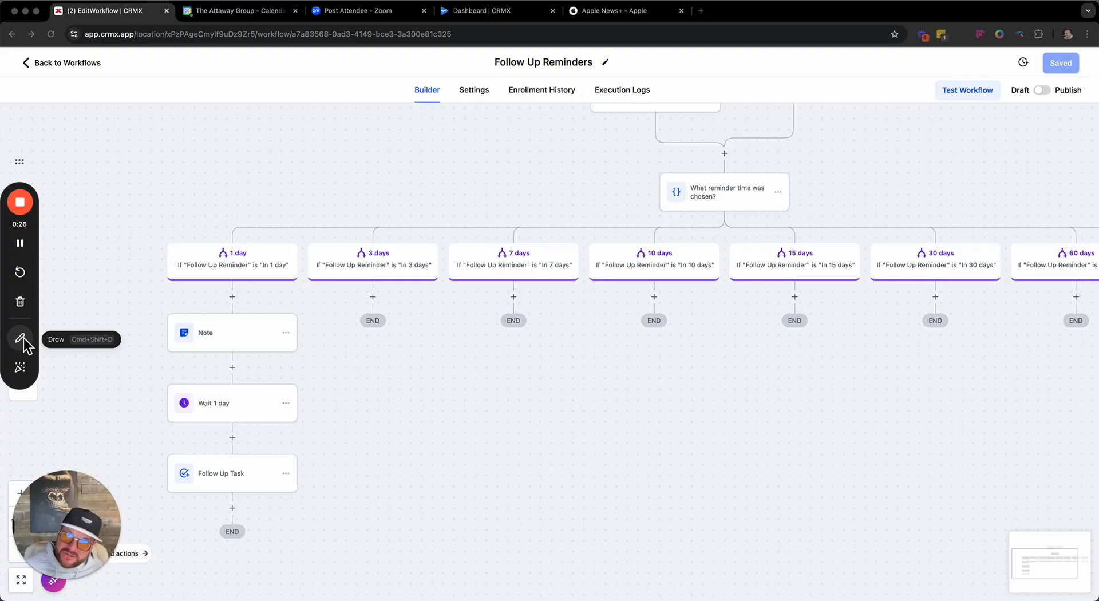
Look over the Follow Up Reminders workflow from its trigger down to the day branches.
scroll(399, 206, up, 2)
scroll(399, 206, right, 3)
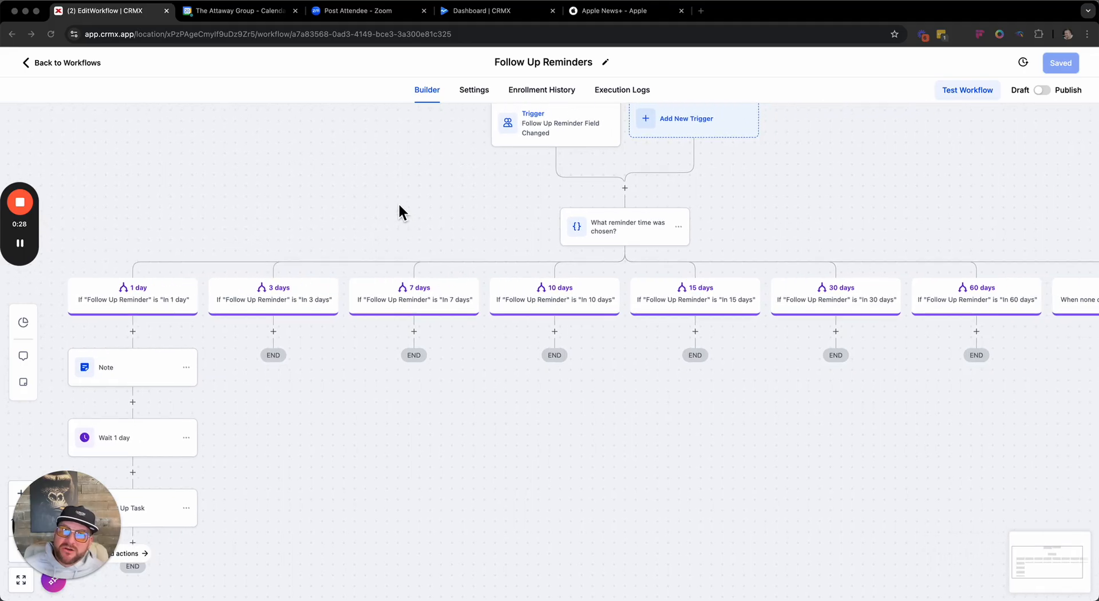
scroll(400, 206, down, 2)
scroll(399, 207, left, 2)
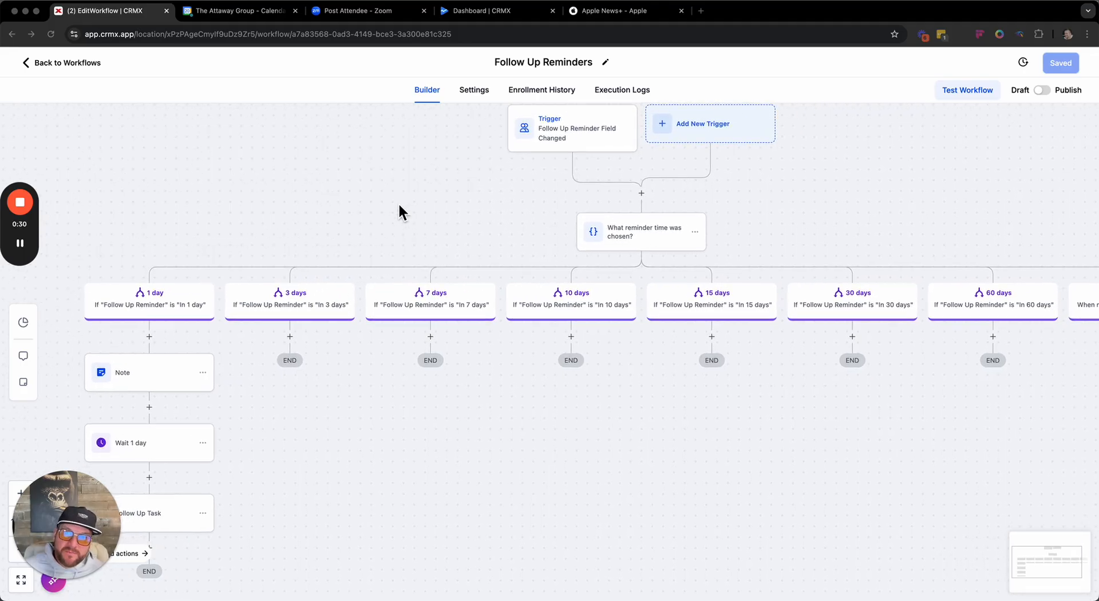
scroll(399, 206, up, 2)
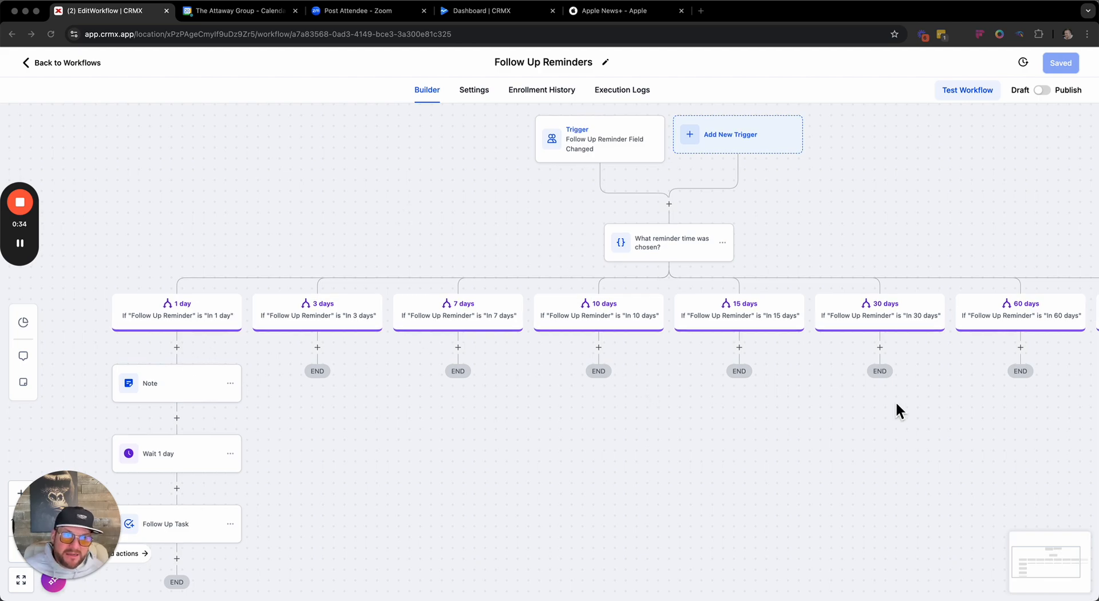
scroll(897, 404, down, 3)
scroll(896, 405, right, 3)
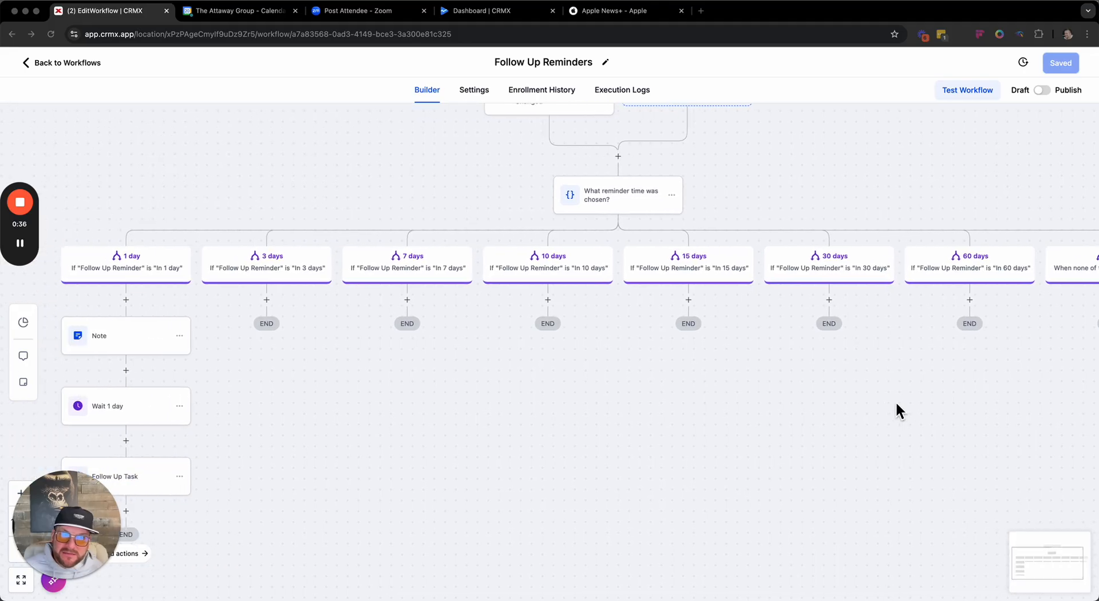
scroll(896, 404, left, 3)
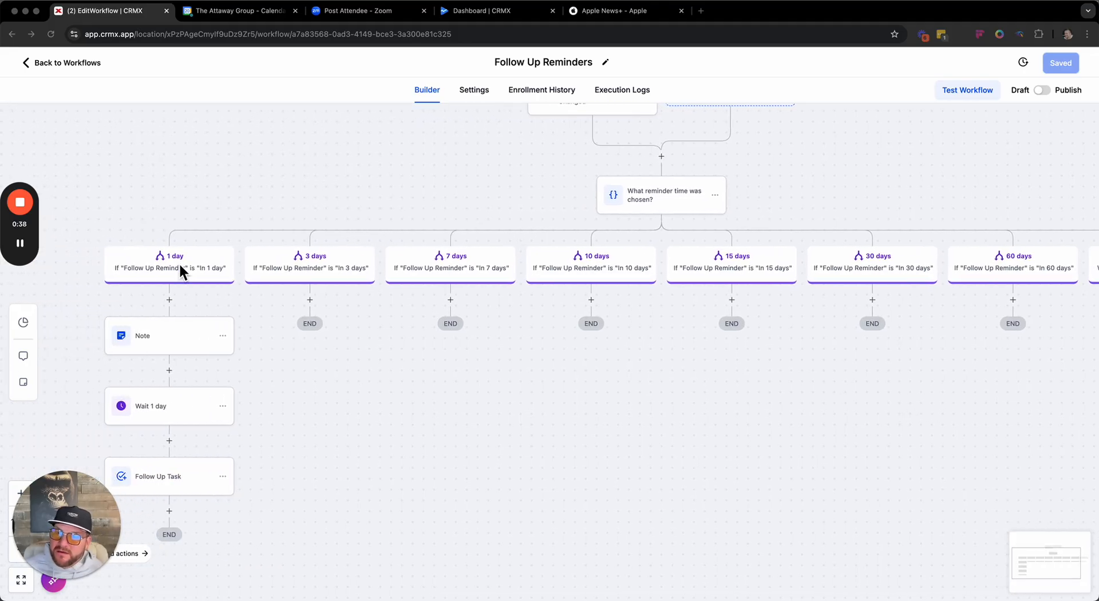
mouse_move(22, 303)
click(22, 342)
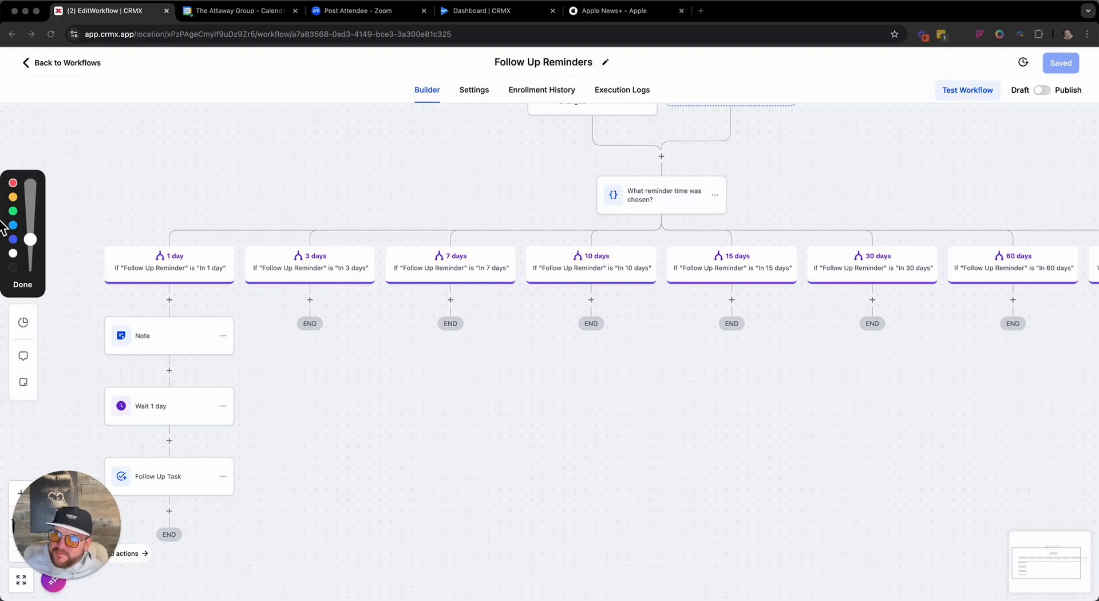
click(23, 284)
Review the settings and filter of the Follow Up Reminder Field Changed trigger and close it without saving.
scroll(593, 161, up, 2)
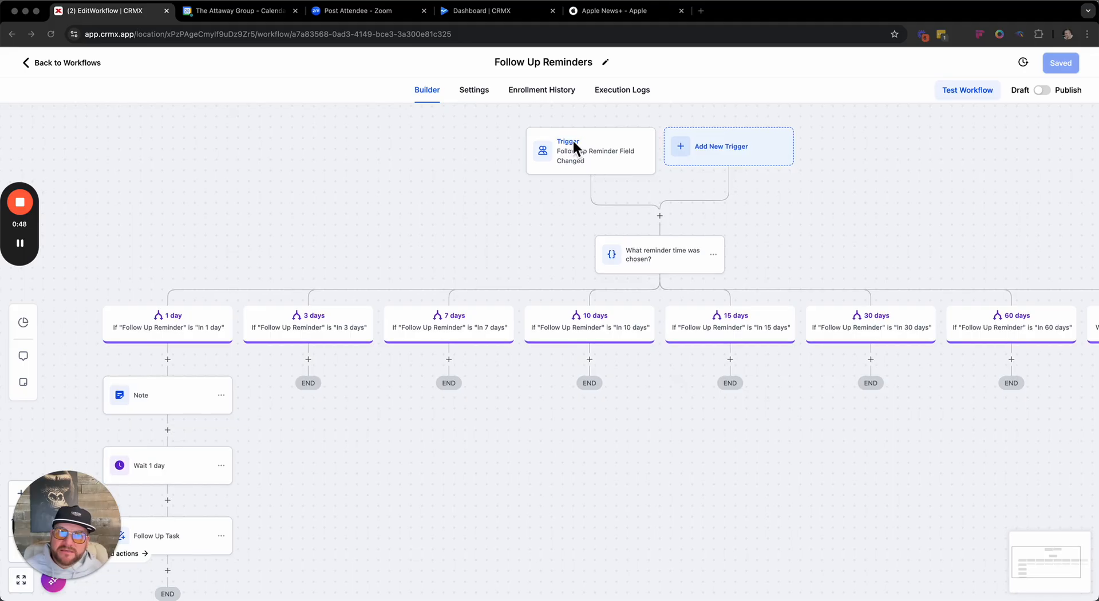
click(603, 165)
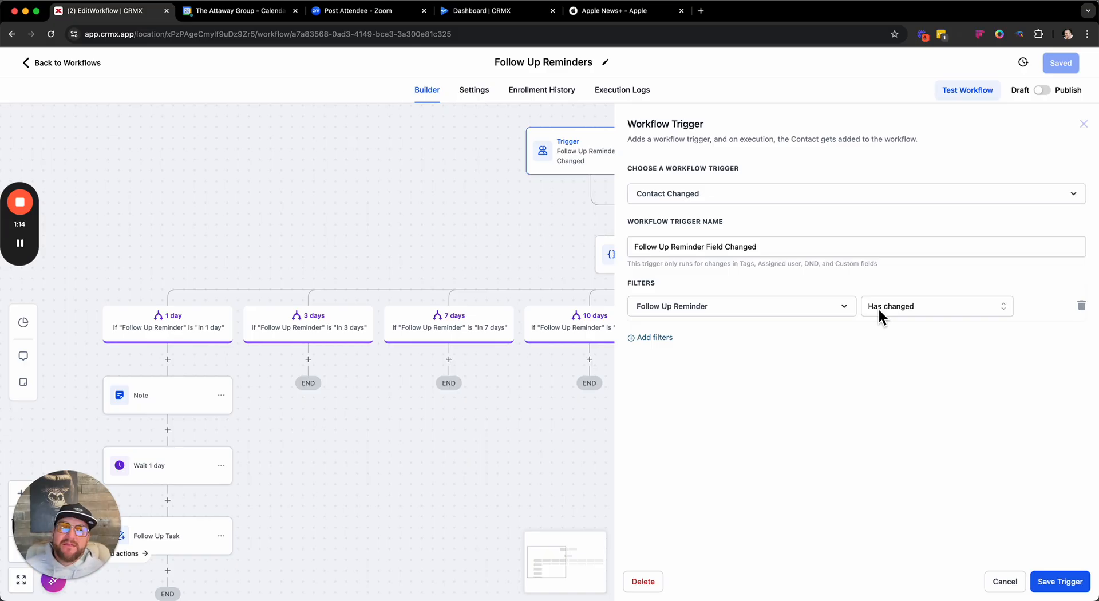
click(1005, 589)
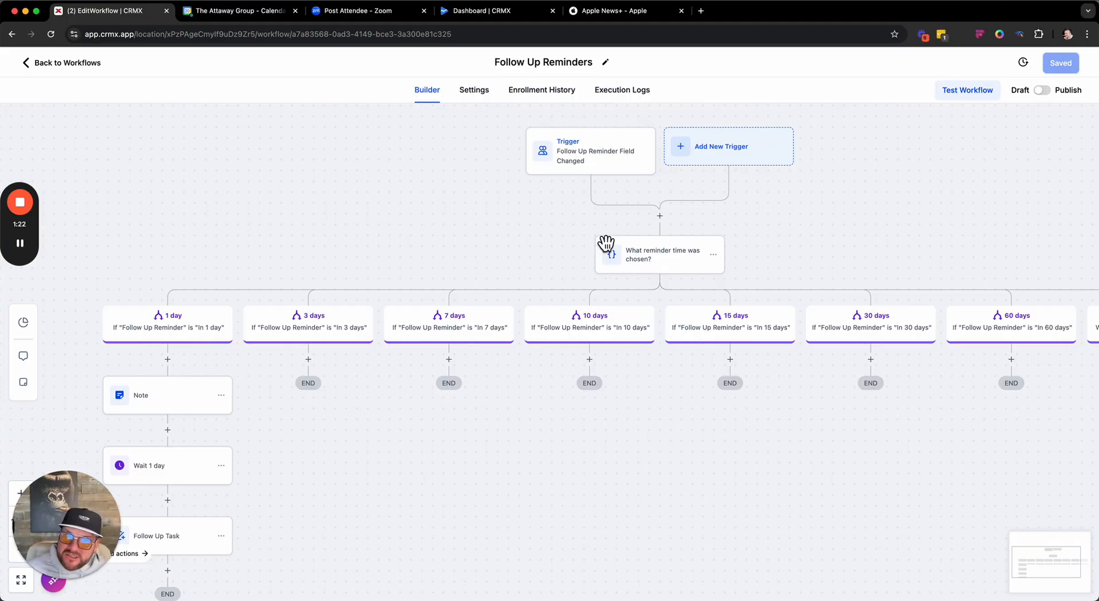
Open the "What reminder time was chosen?" condition and examine its action name and branches.
click(664, 267)
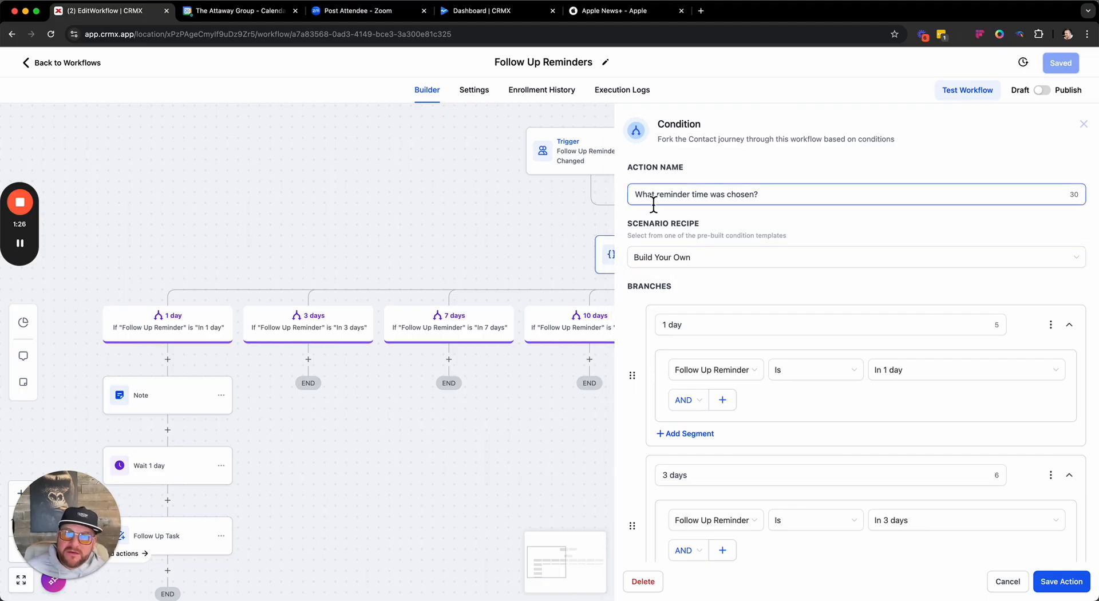
drag(639, 200, 792, 196)
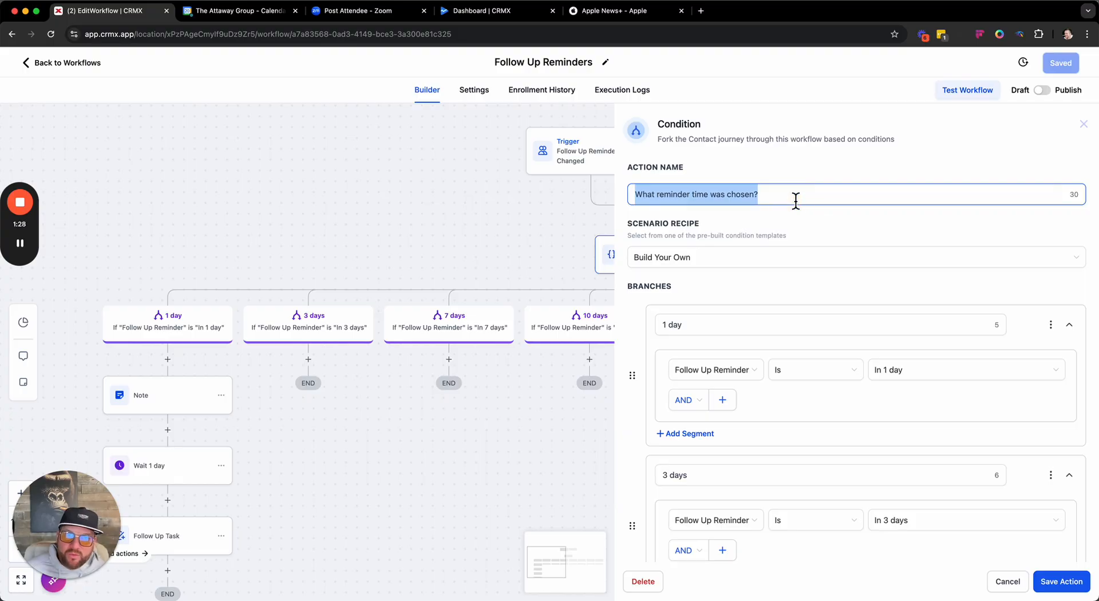
scroll(702, 290, down, 2)
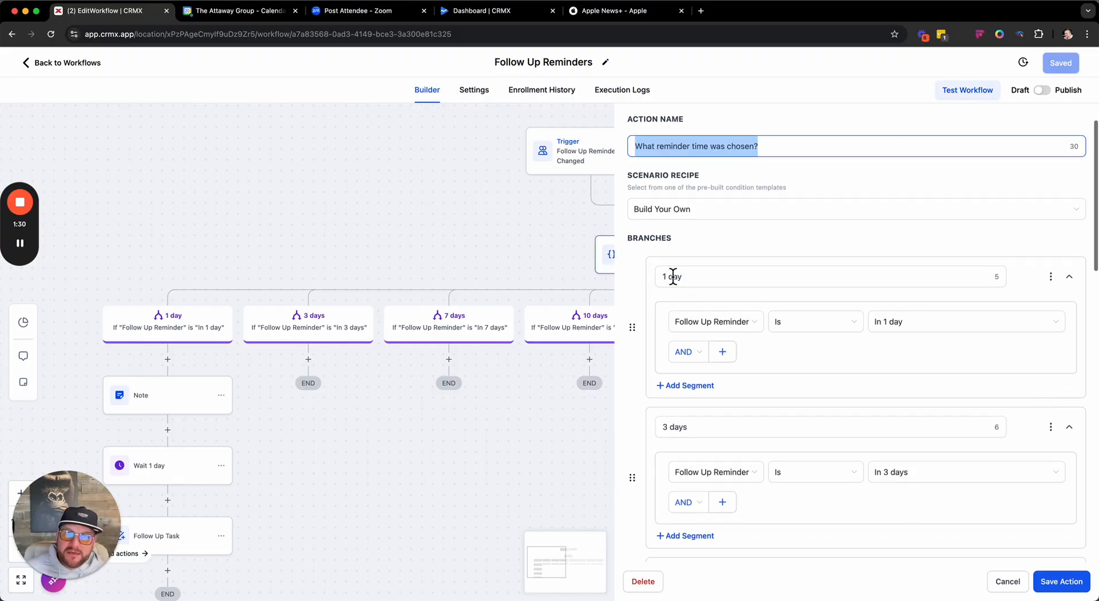
scroll(715, 292, down, 3)
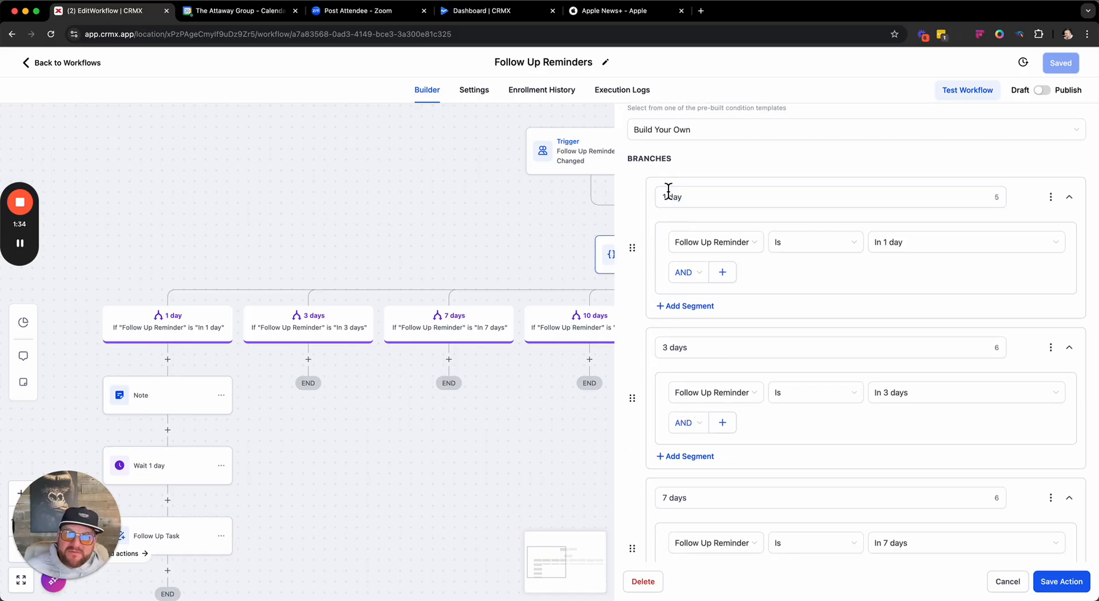
Replace the first branch's name with the test text "asd;lfjasd" and set it back to "1 day".
click(668, 196)
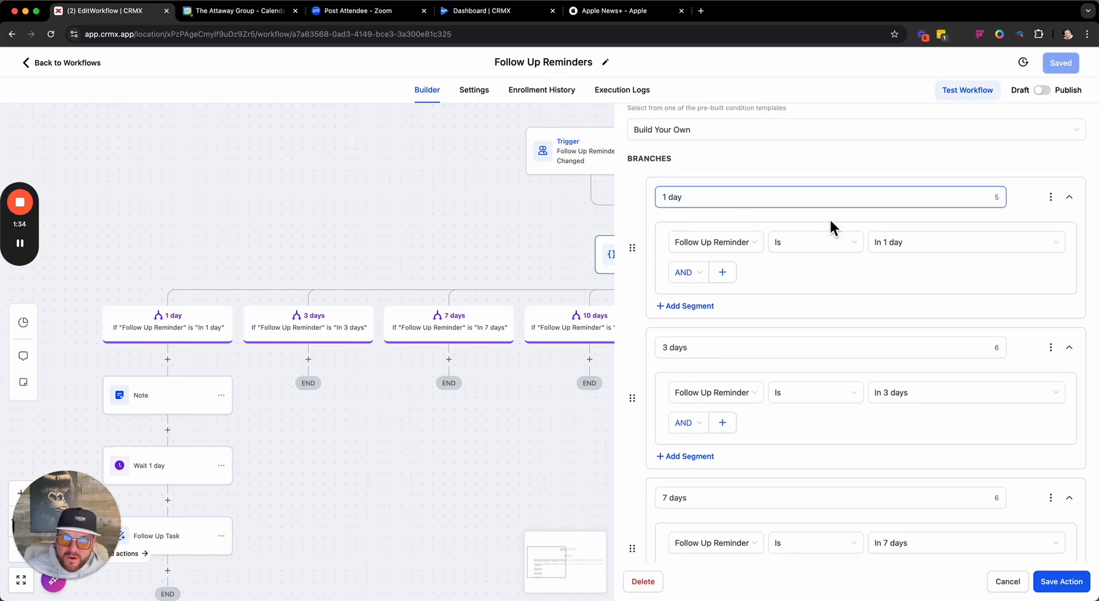
click(676, 195)
triple_click(676, 195)
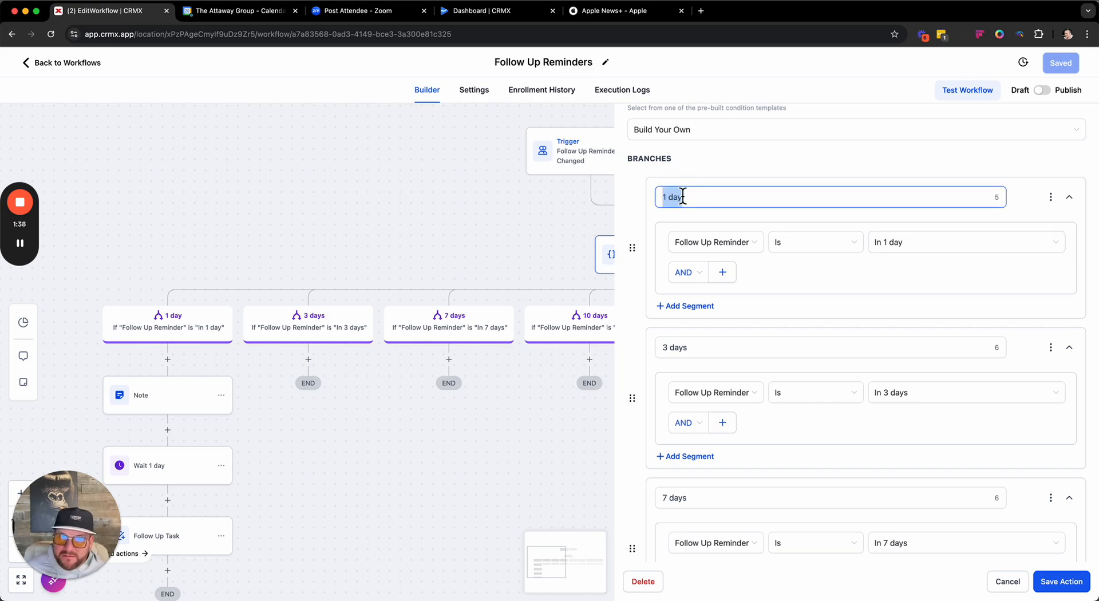
text(asd;lfjasd)
triple_click(671, 198)
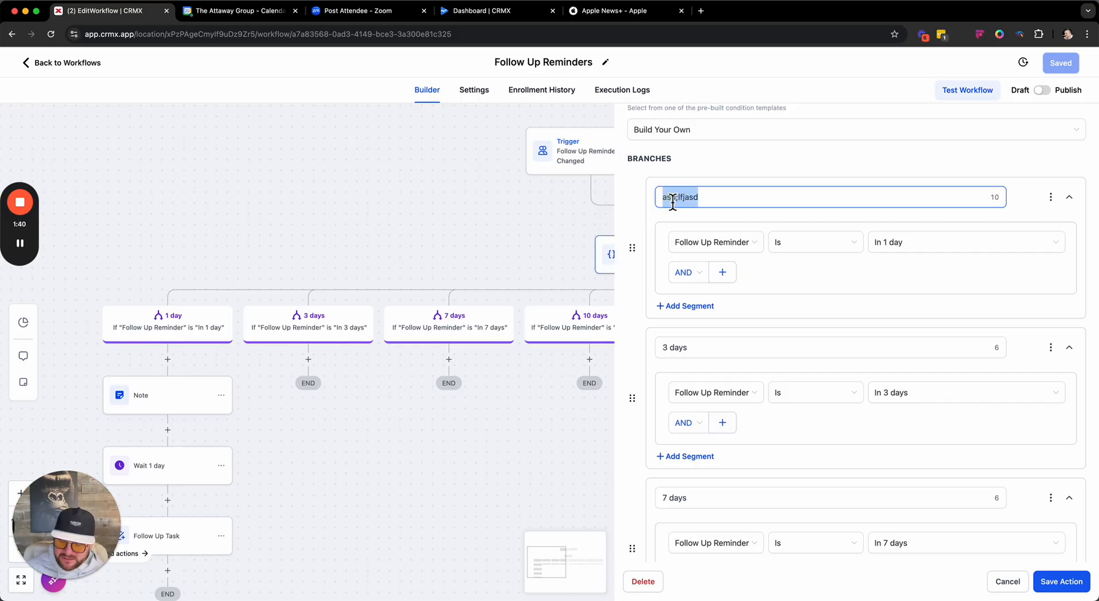
text(1 da)
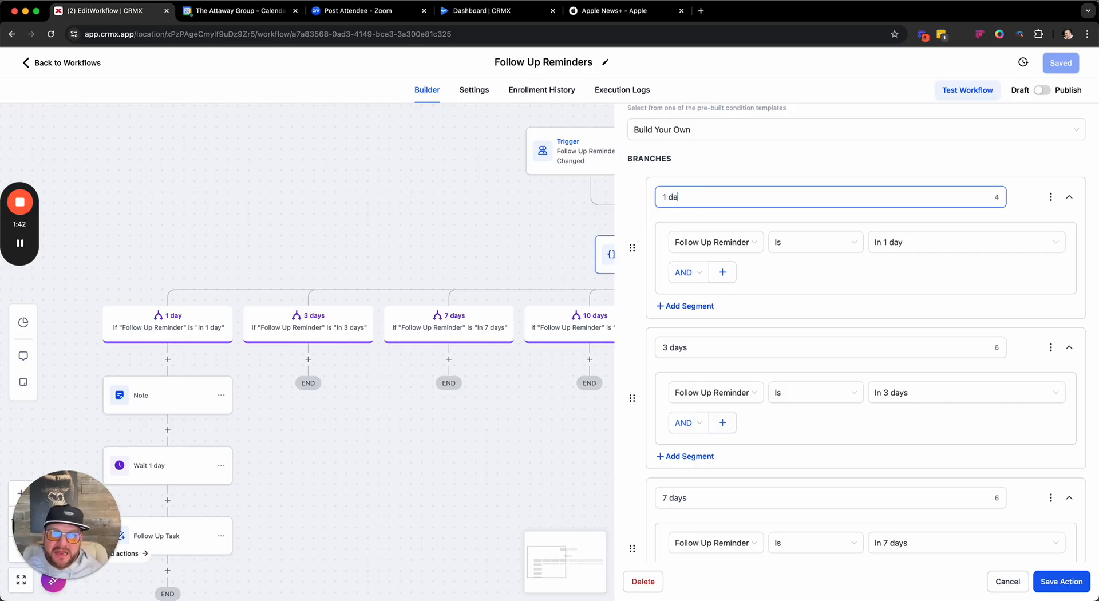
text(y)
Select In 1 day as the 1 day branch's Follow Up Reminder value, check the remaining branches and save the condition.
click(894, 252)
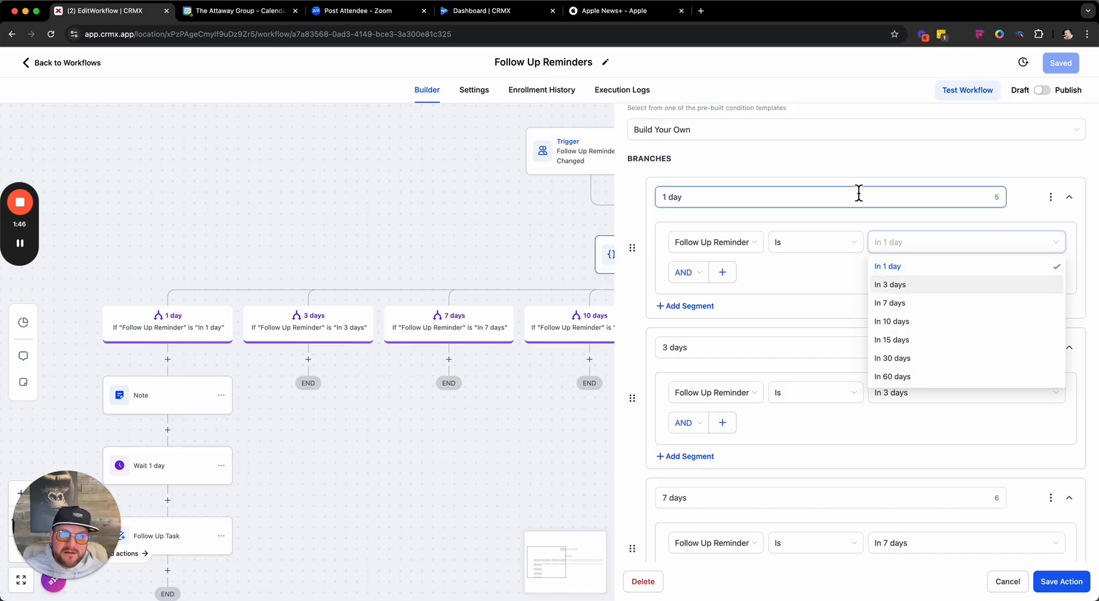
click(890, 265)
scroll(898, 400, down, 3)
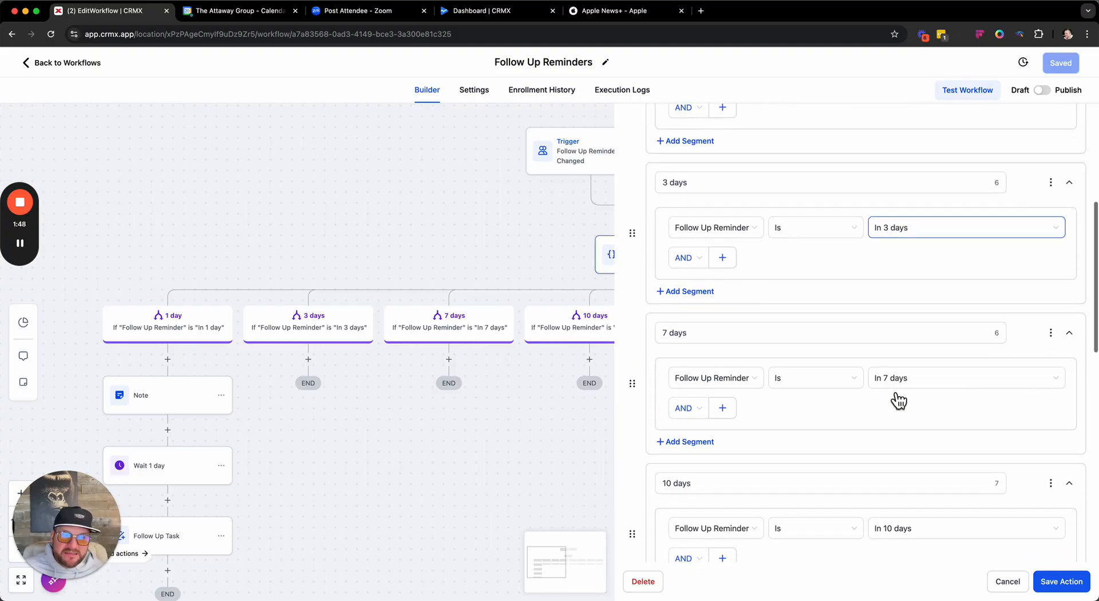
scroll(898, 401, down, 5)
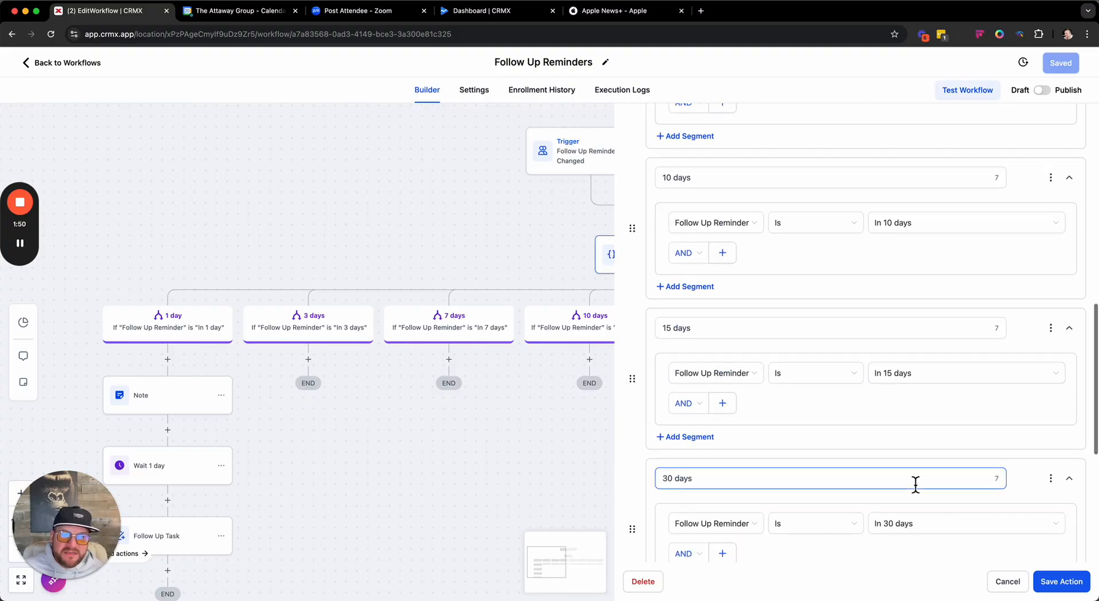
scroll(910, 452, down, 5)
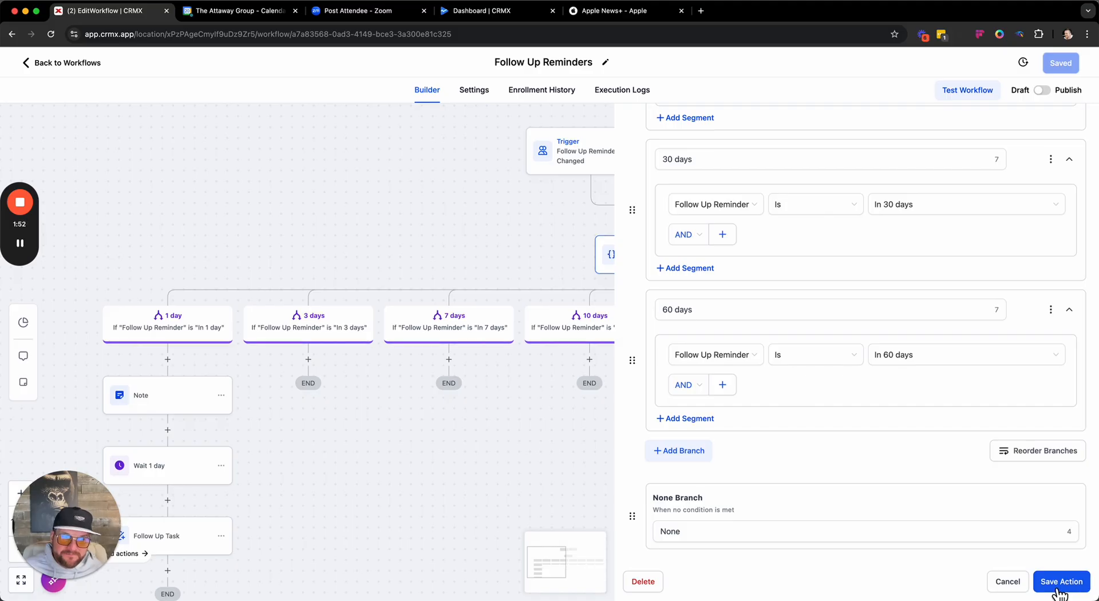
click(1060, 581)
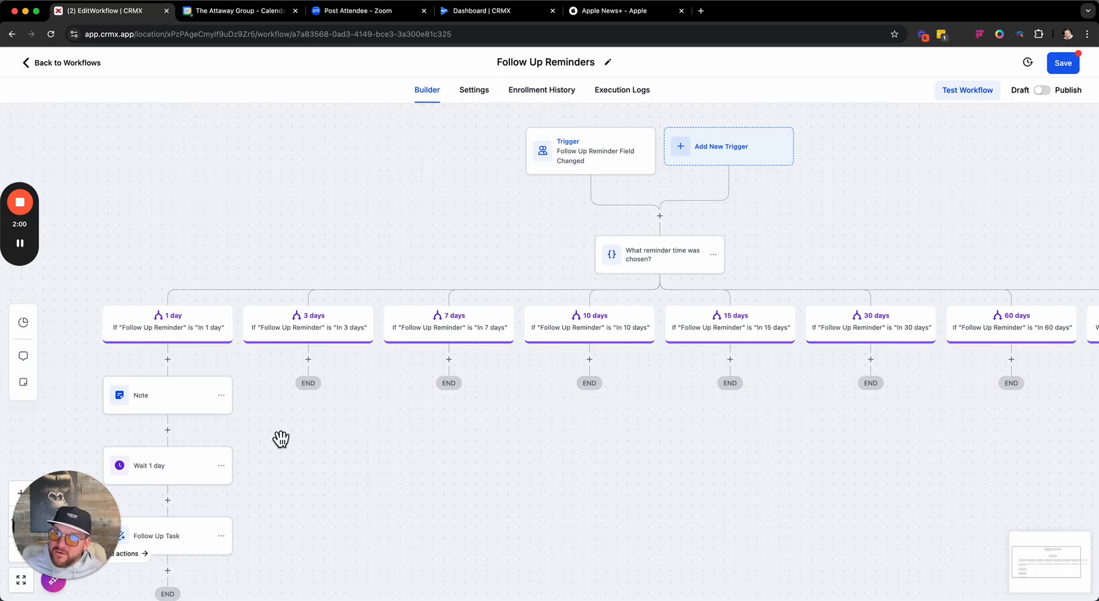
Review the workflow layout and the 1 day branch in the reminder time condition, closing the condition without saving.
drag(281, 439, 348, 308)
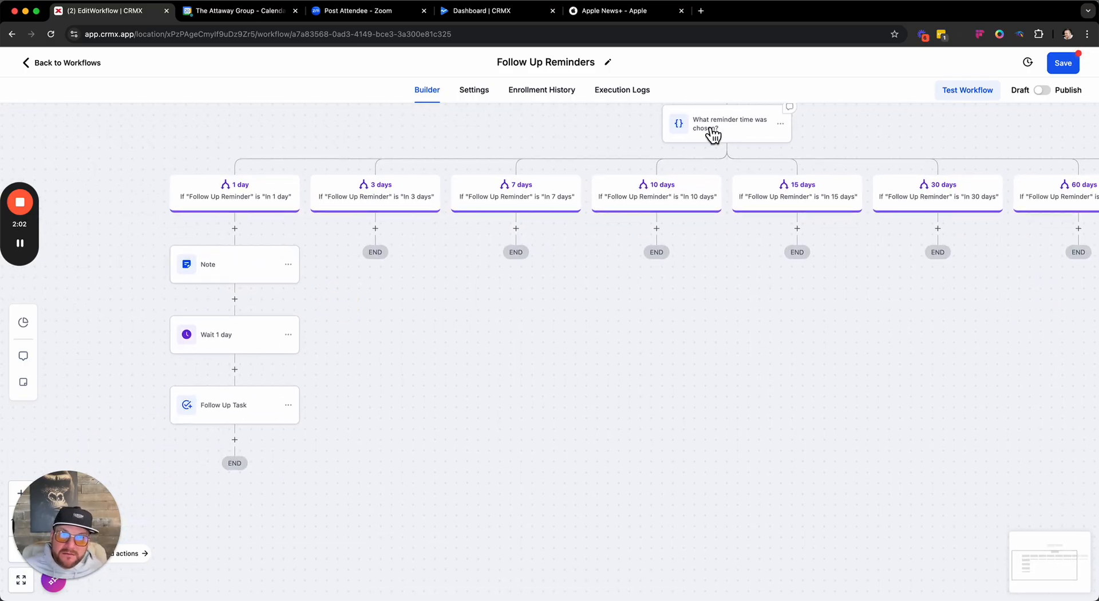
drag(607, 120, 595, 216)
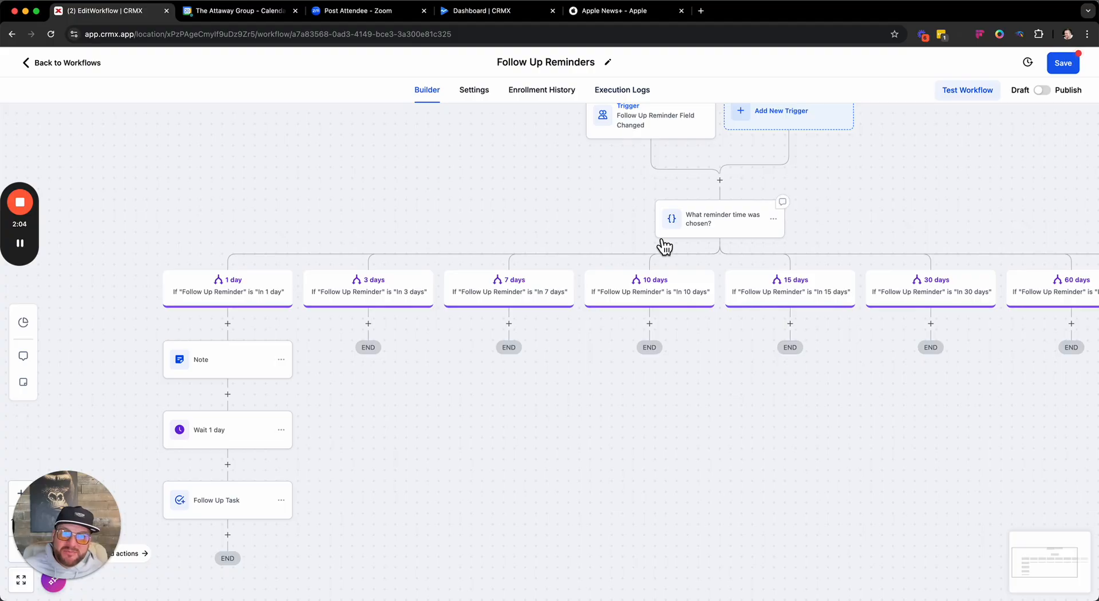
drag(466, 183, 514, 127)
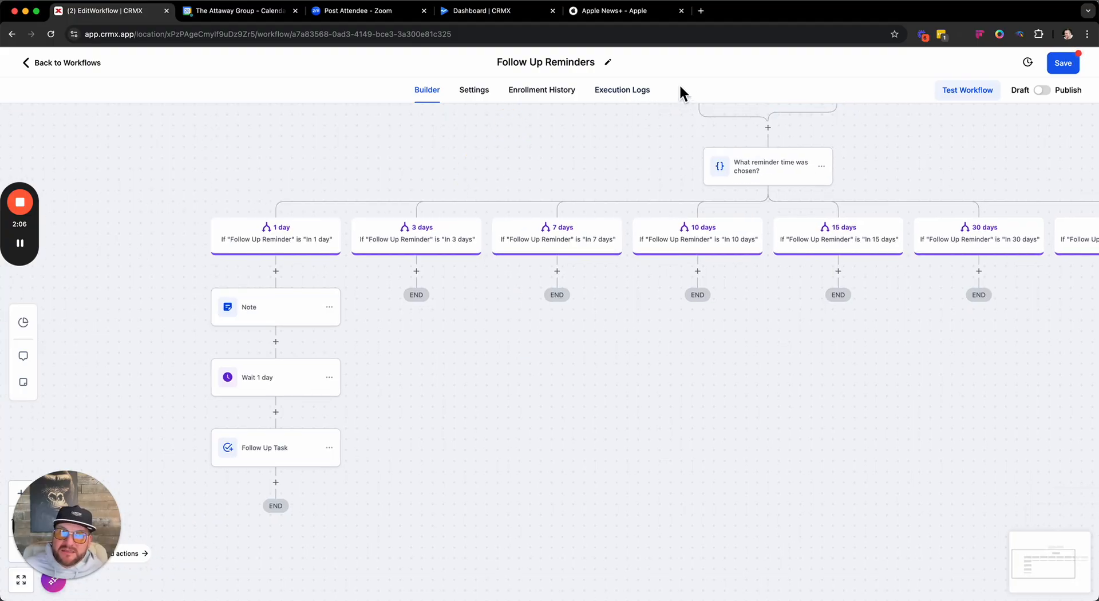
drag(653, 164, 627, 238)
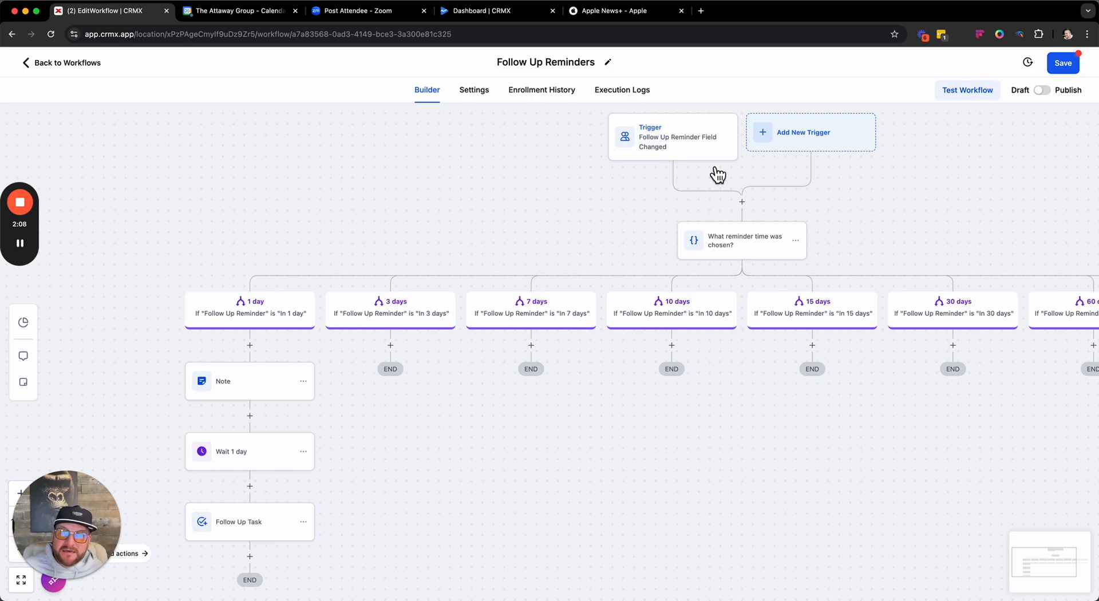
click(753, 250)
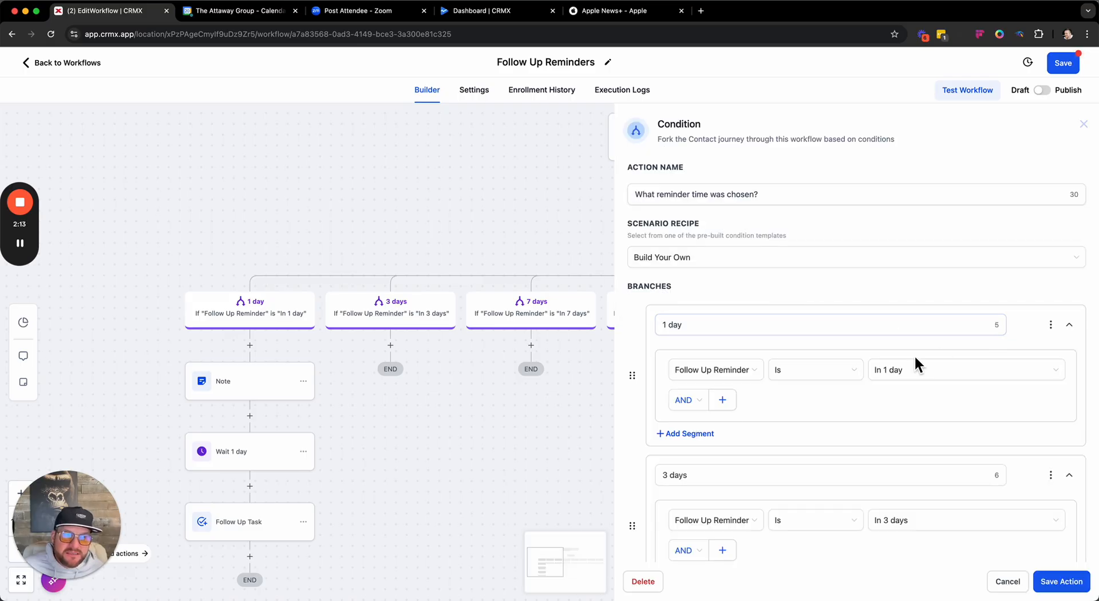
click(1006, 583)
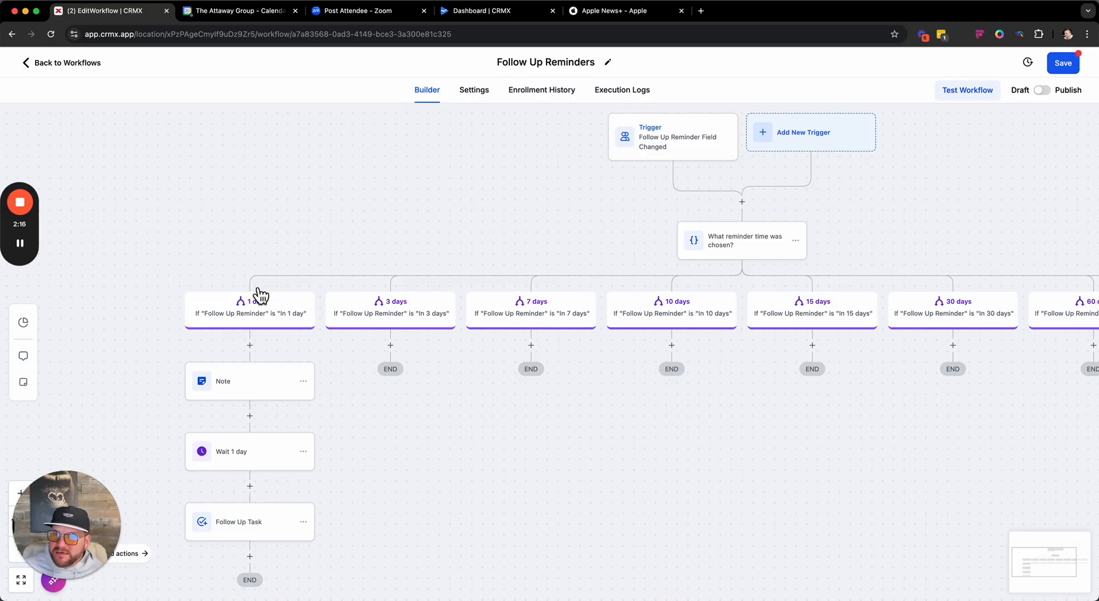
Look through the settings of the three actions under the 1 day branch.
click(235, 389)
click(252, 457)
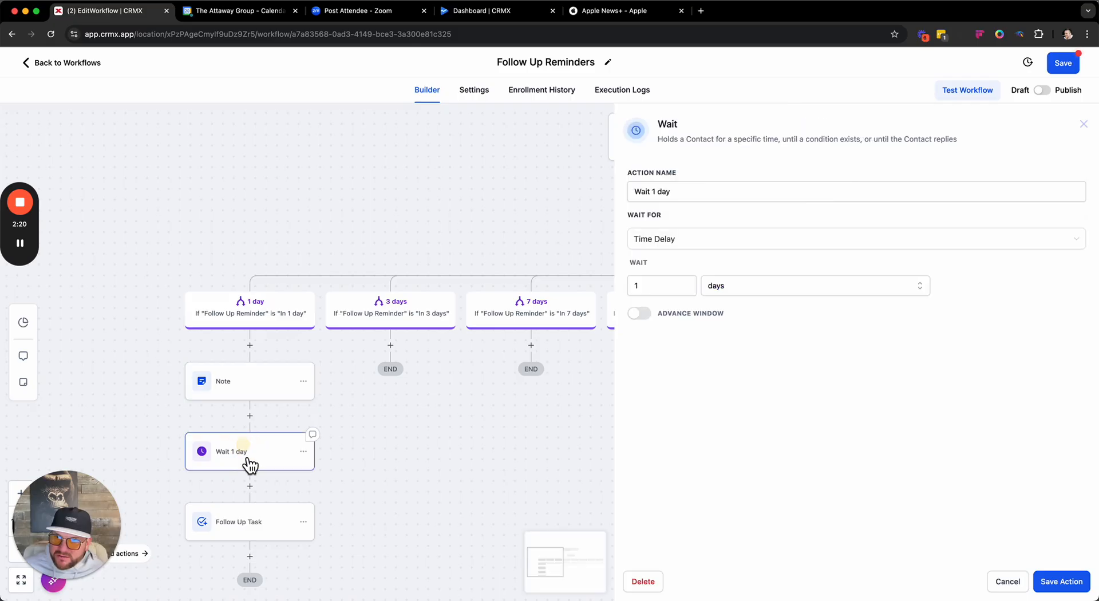
click(205, 531)
Read the text and user name placeholder in the 1 day branch's Note action and close it without saving.
click(257, 399)
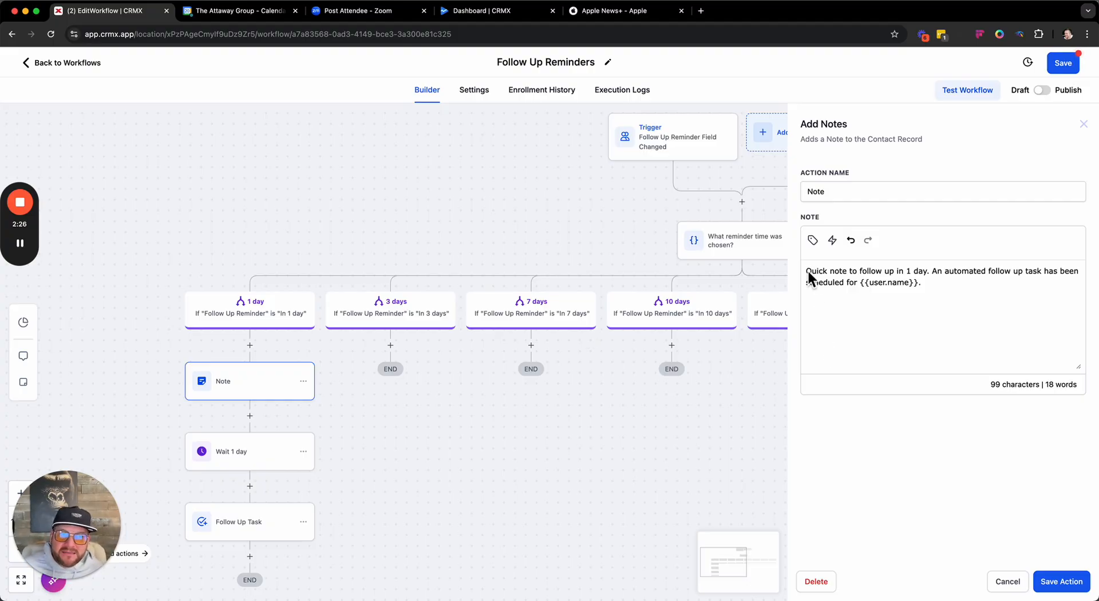
drag(808, 271, 963, 288)
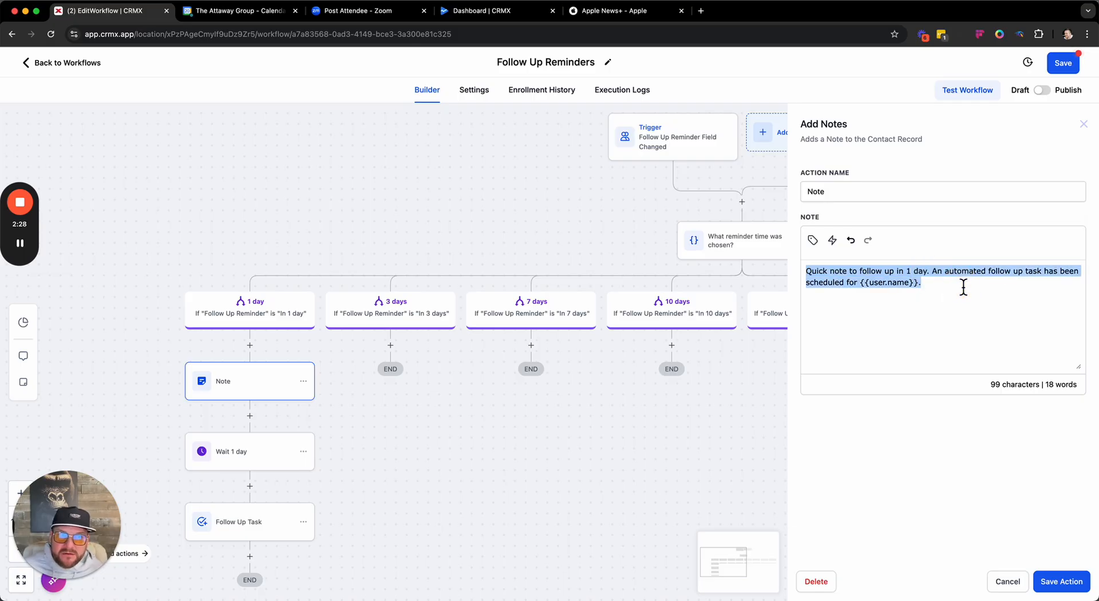
click(963, 287)
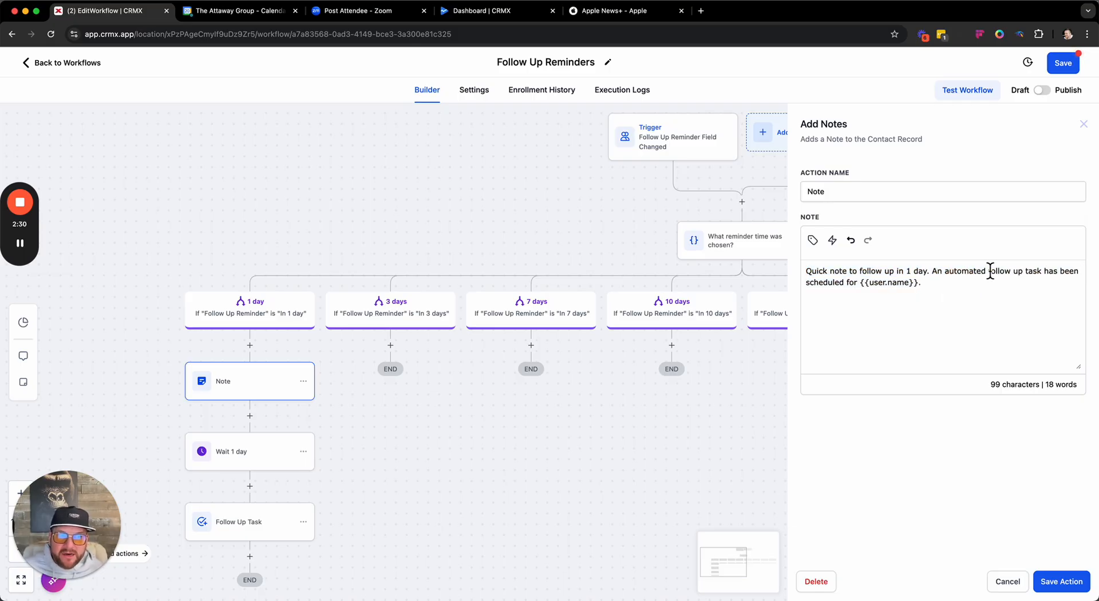
drag(820, 291, 925, 290)
click(925, 290)
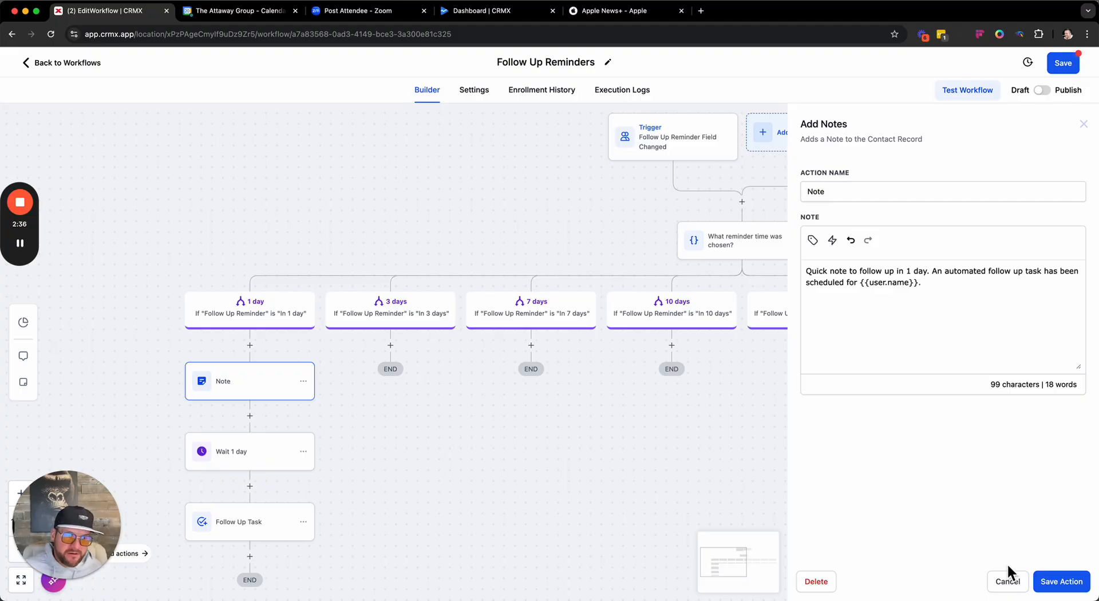
click(1007, 581)
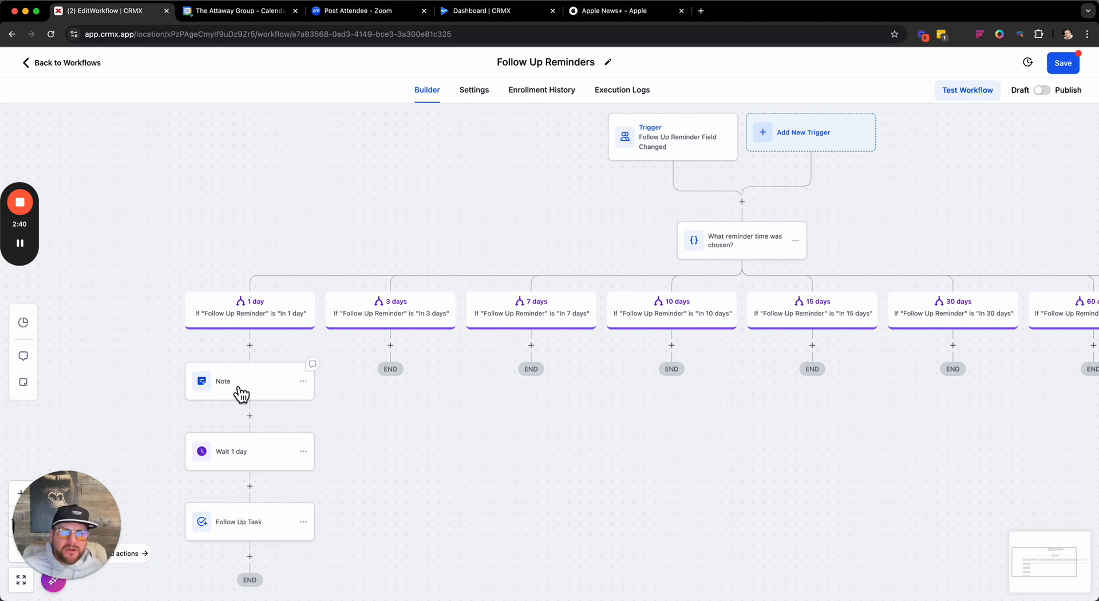
Check the delay of the 1 day branch's Wait action and the title of its Follow Up Task.
click(244, 459)
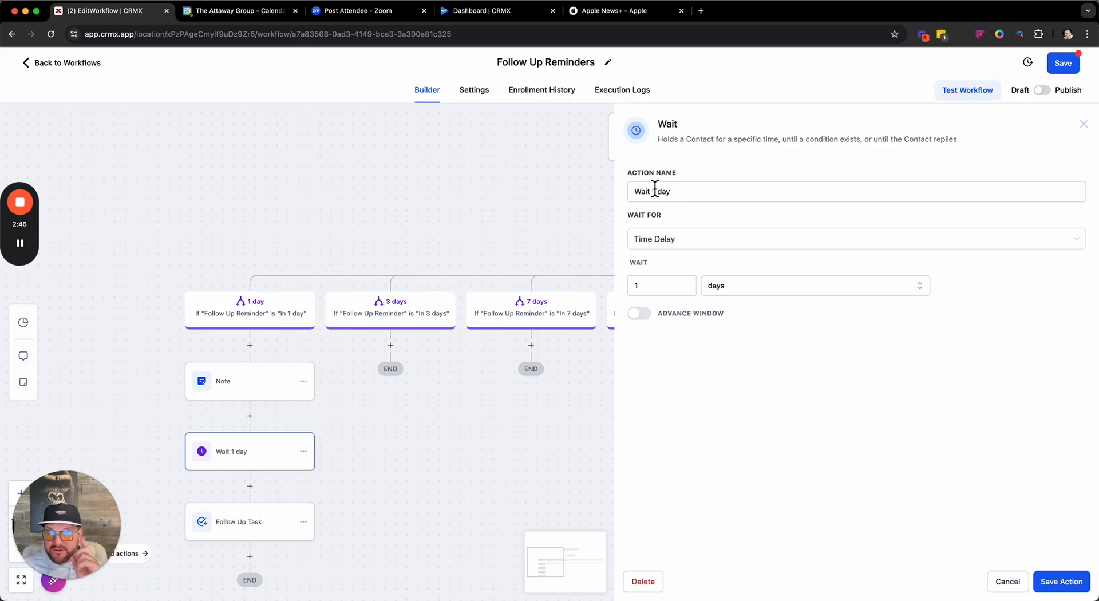
click(1008, 582)
click(264, 531)
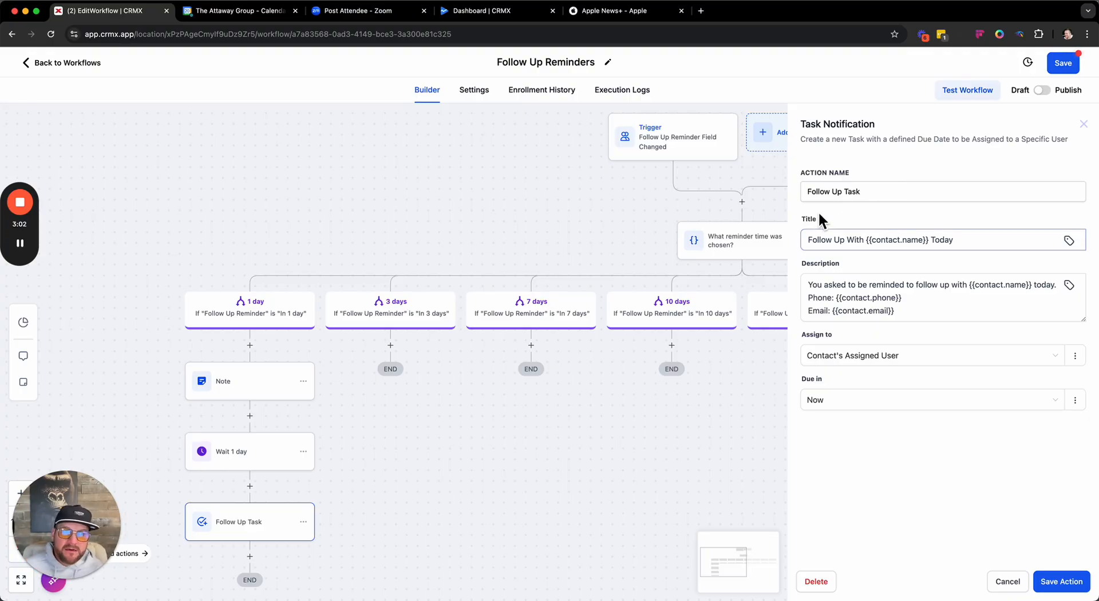
drag(810, 241, 981, 241)
click(873, 244)
click(935, 245)
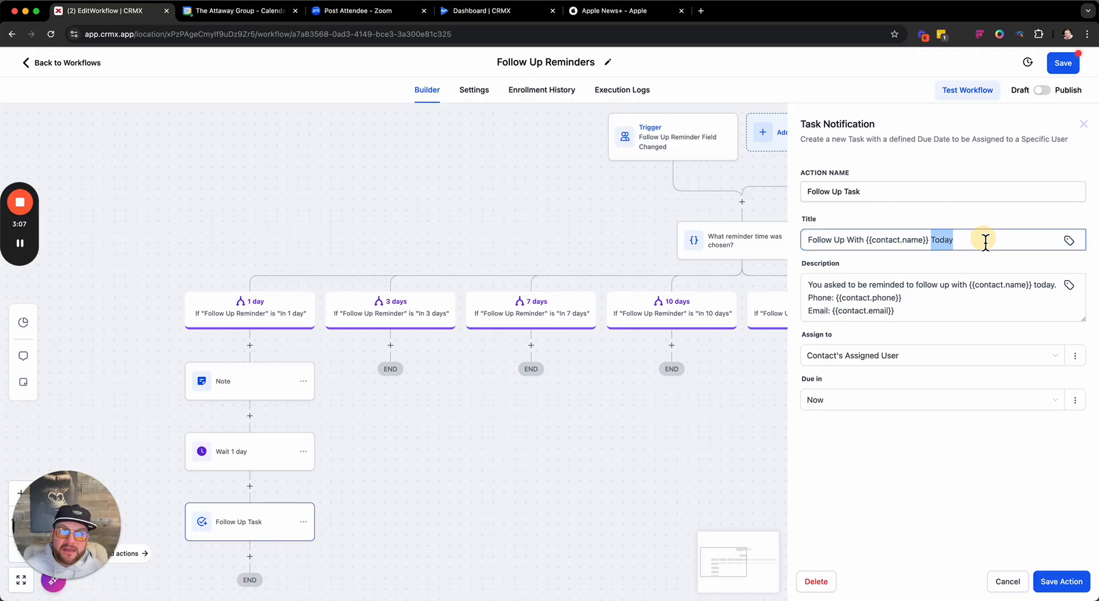
Read the 1 day branch's Follow Up Task description, including the contact placeholders and the closing tip, and close the action.
click(820, 286)
click(951, 285)
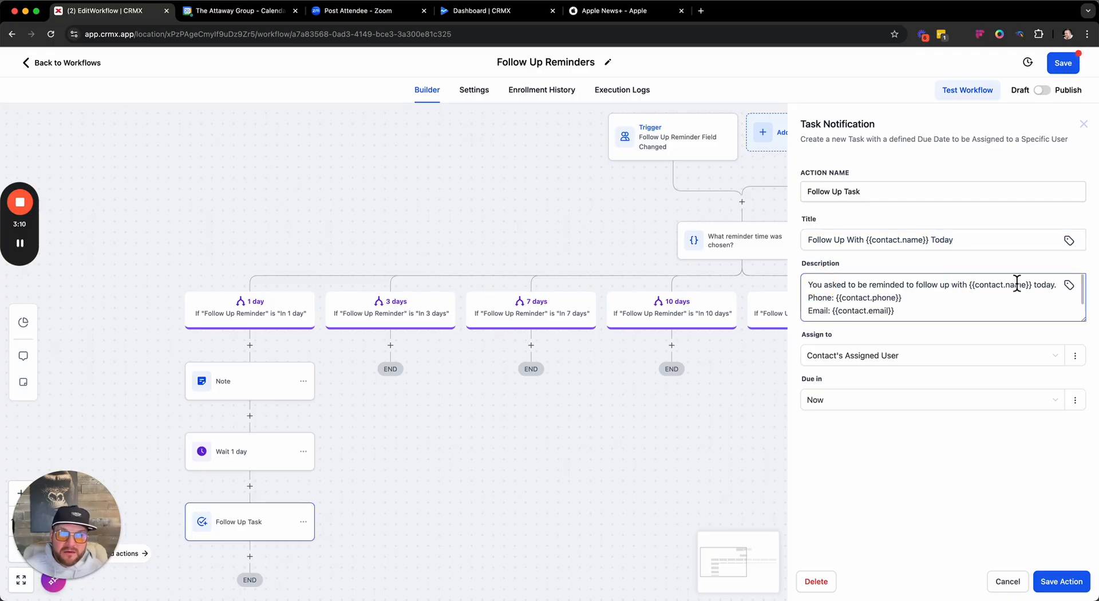
scroll(893, 311, down, 2)
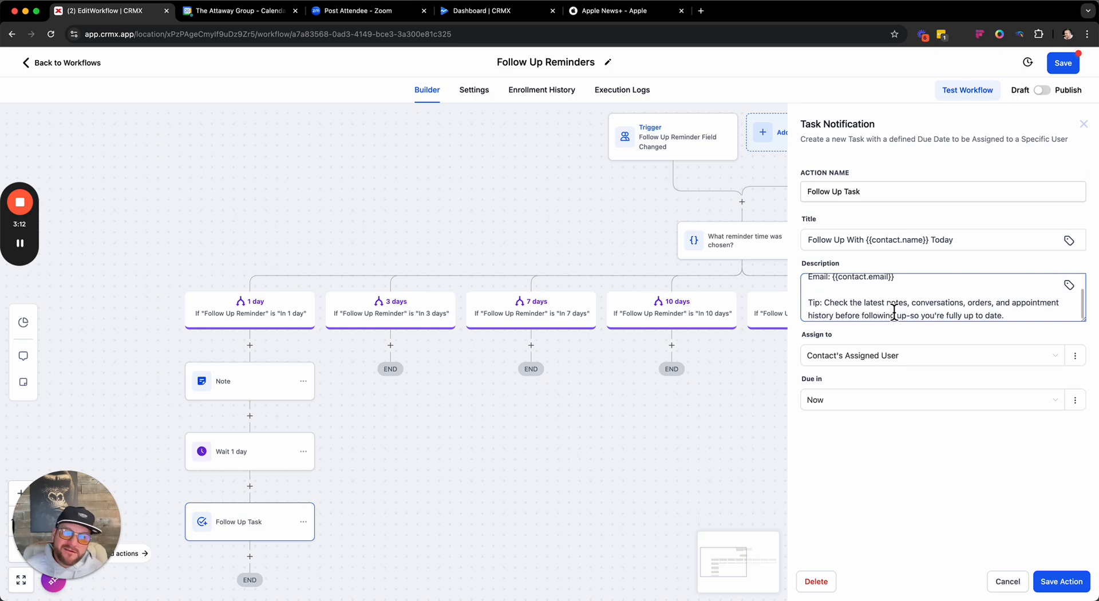
scroll(895, 313, up, 2)
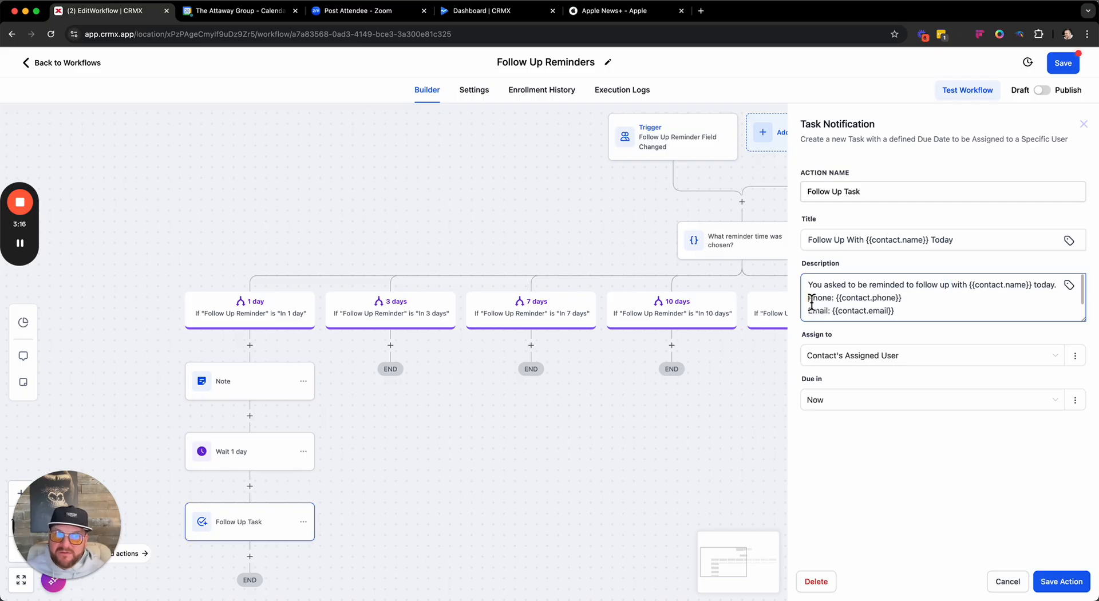
drag(809, 298, 900, 311)
click(903, 313)
scroll(903, 314, down, 1)
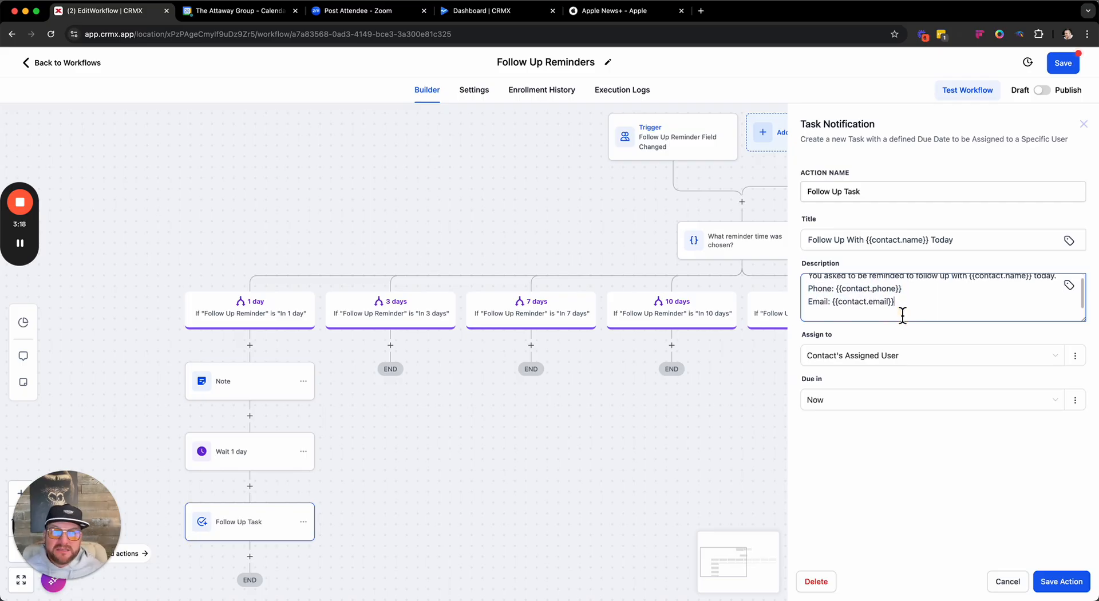
scroll(903, 314, up, 1)
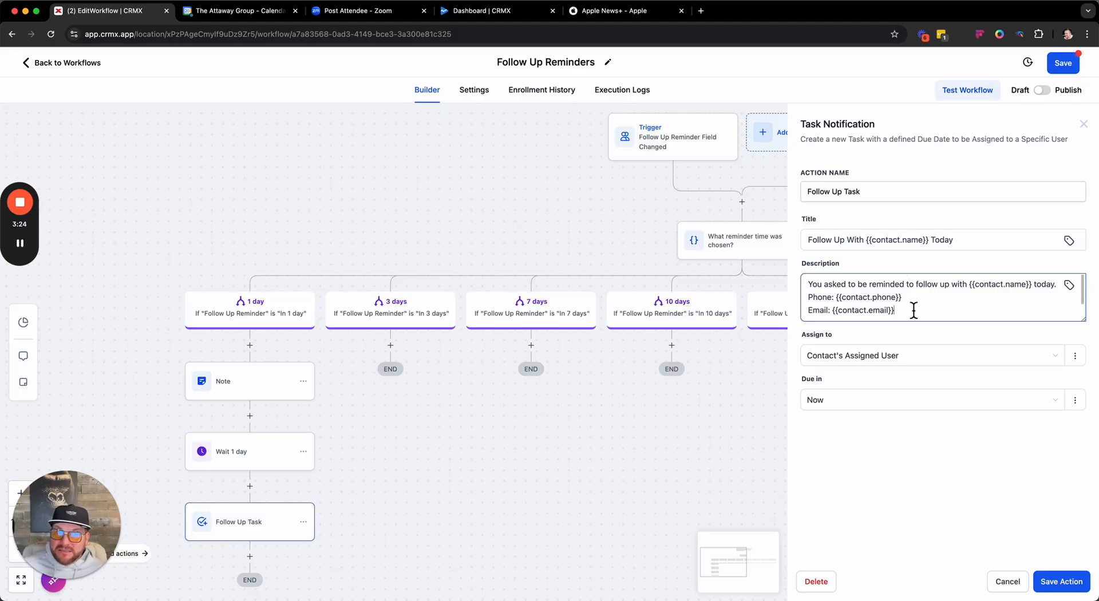
scroll(914, 309, down, 1)
scroll(913, 310, up, 1)
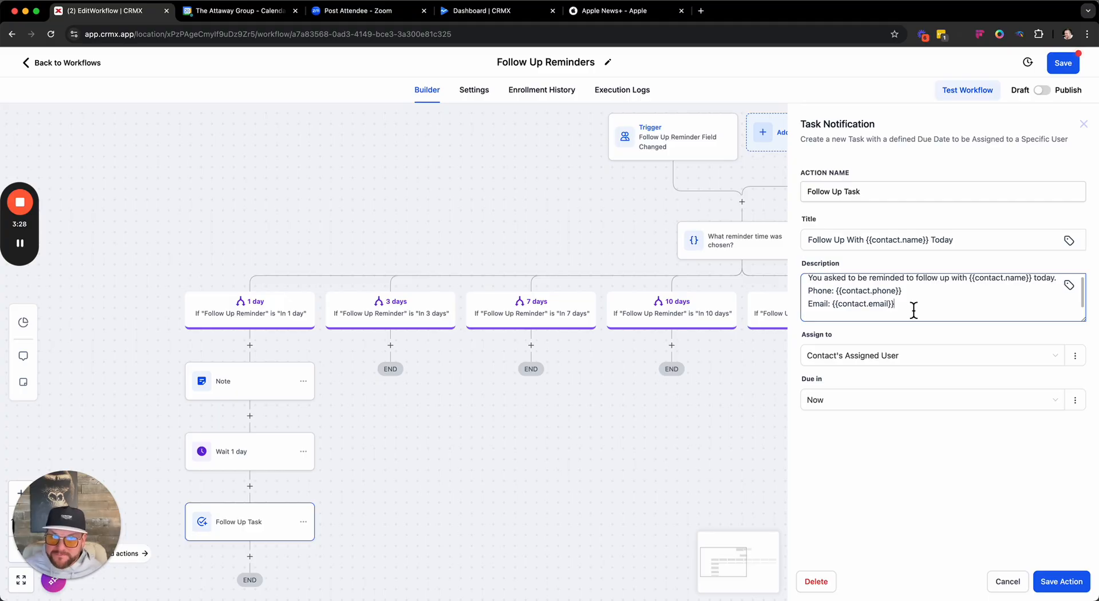
scroll(913, 310, up, 1)
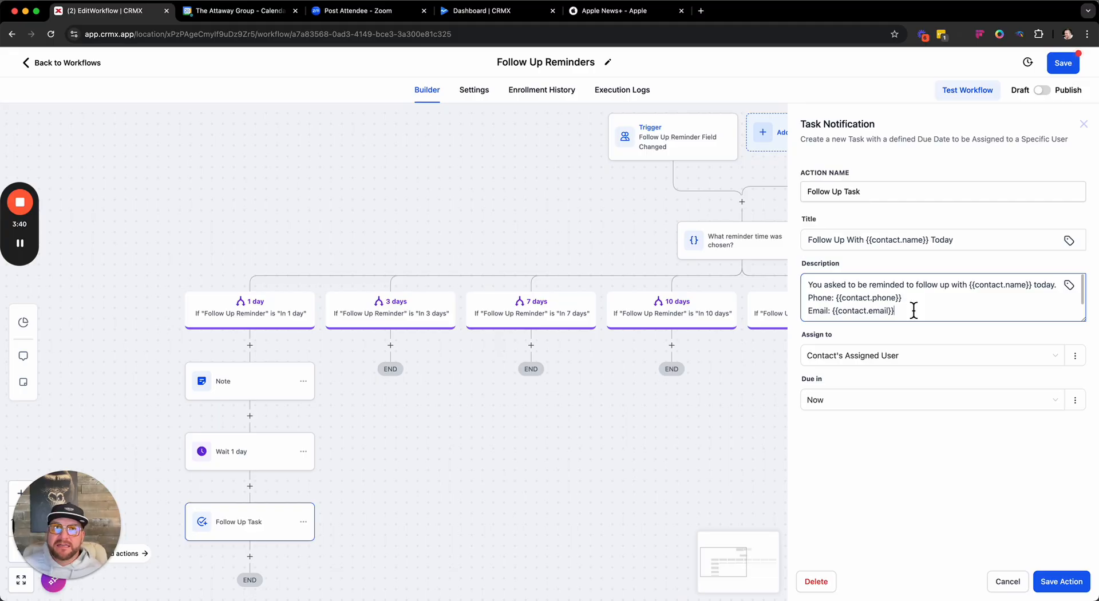
text(Tip: Check the latest notes, conversations, orders, and appointment history before following up so you're fully up to date.)
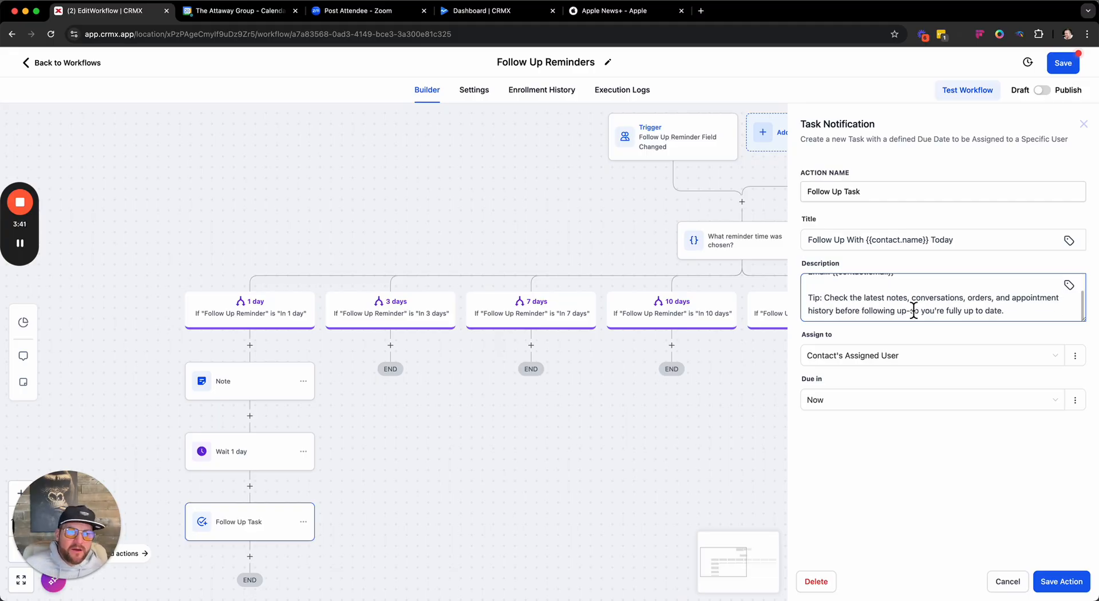
double_click(811, 303)
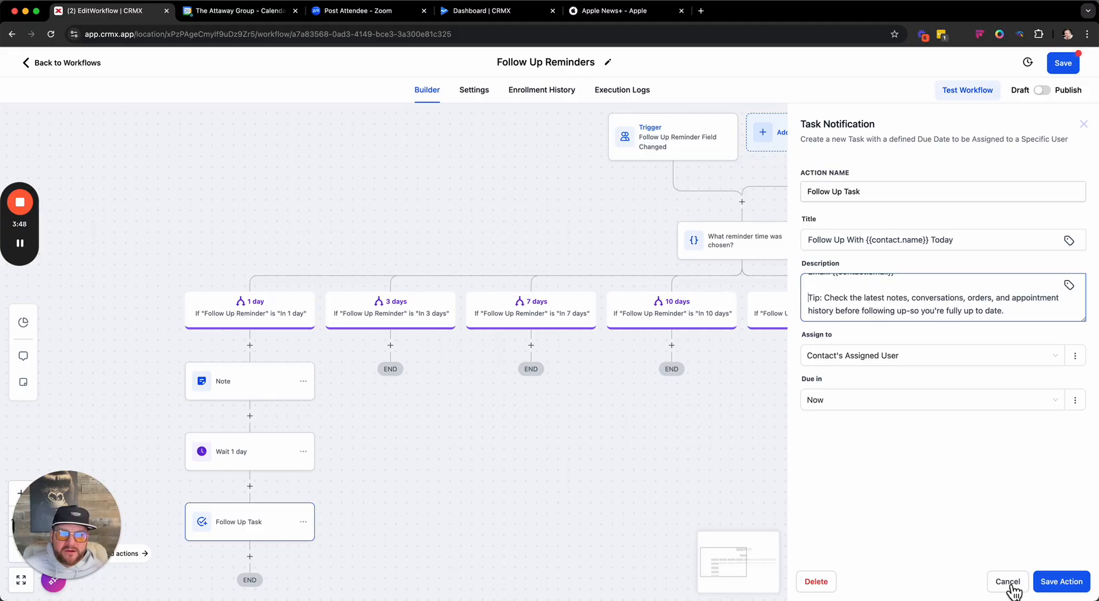
click(1038, 590)
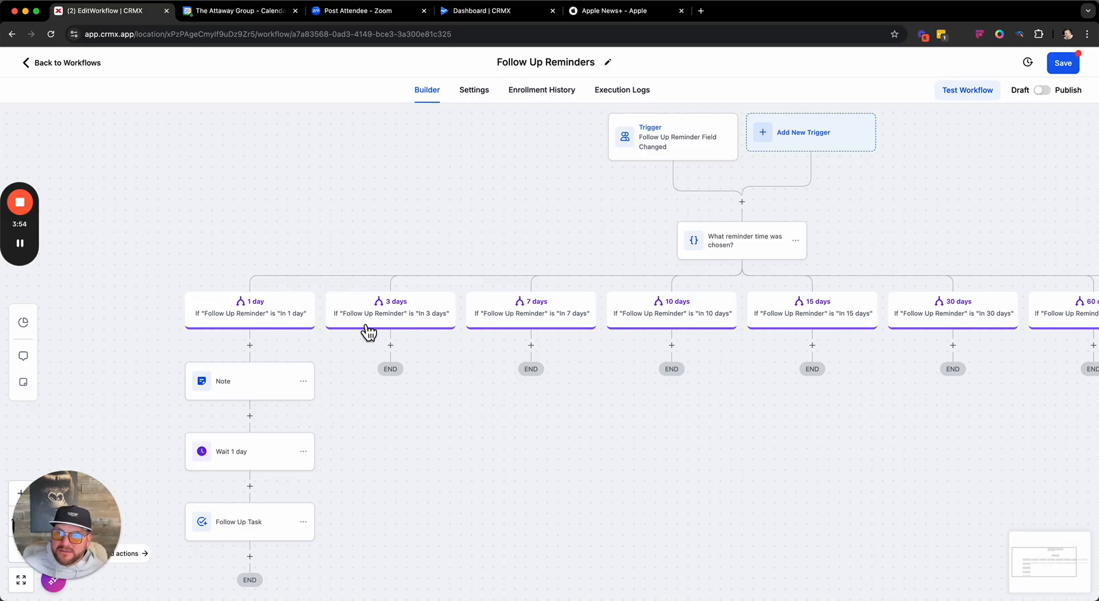
Copy all actions from the 1 day branch's Note onward into the 3 days branch.
drag(869, 400, 822, 350)
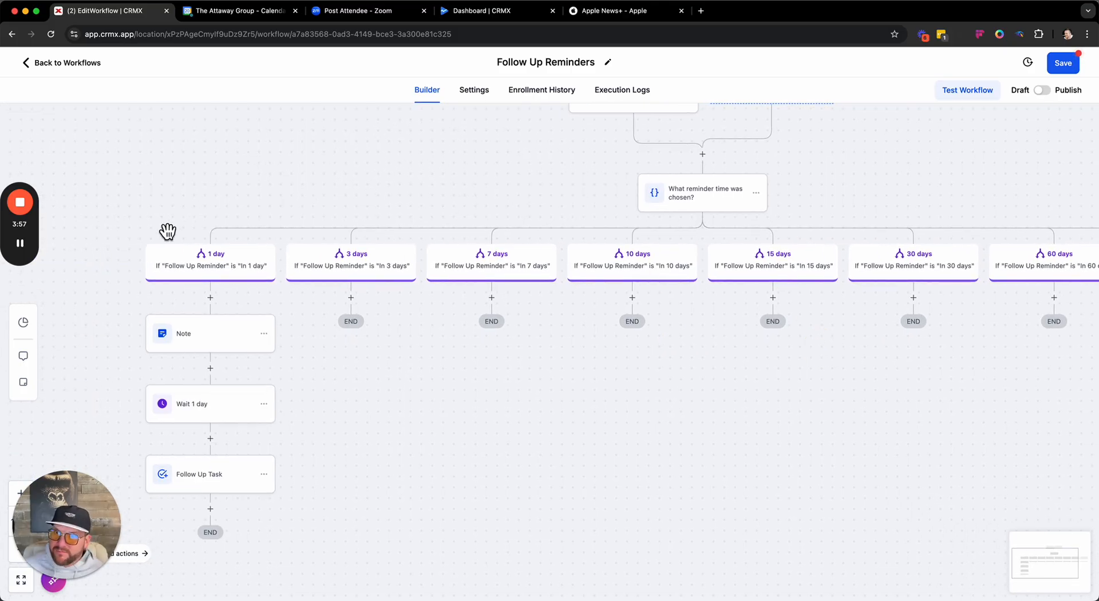
click(264, 333)
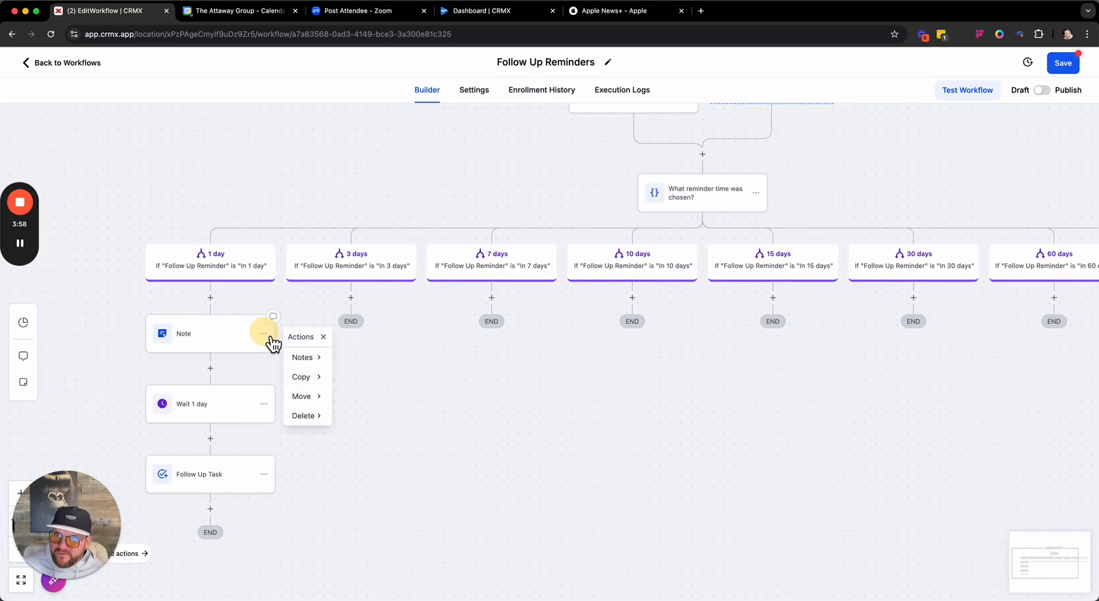
click(312, 379)
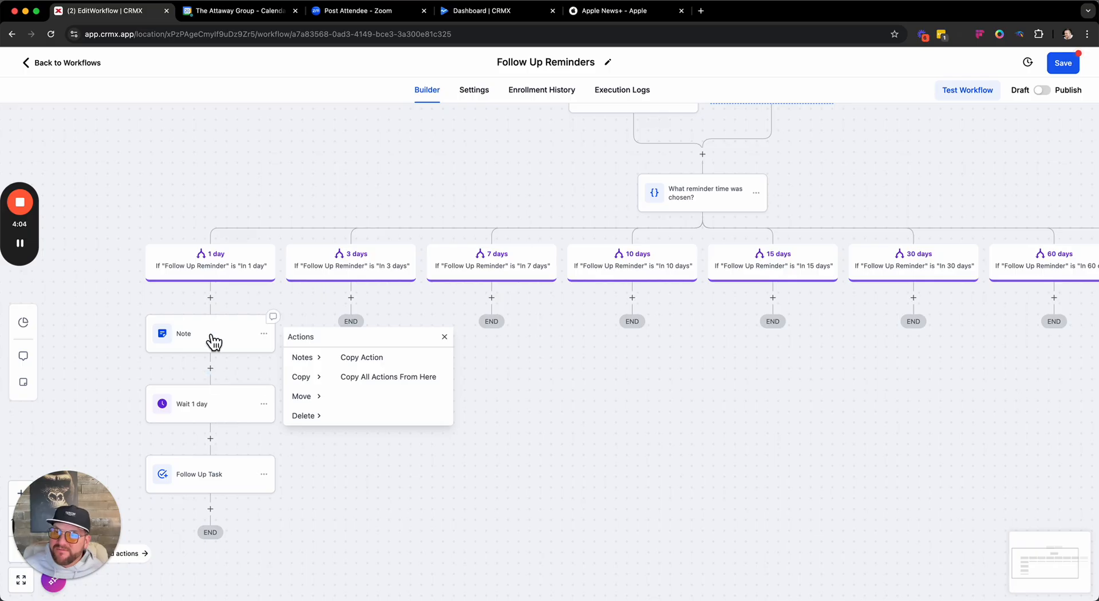
click(371, 378)
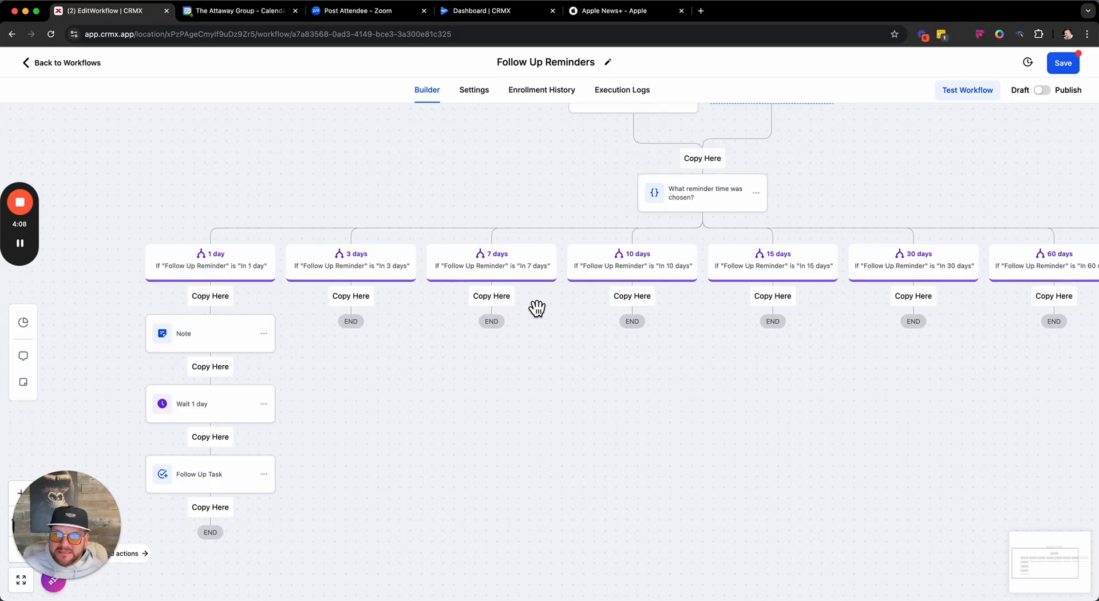
click(351, 296)
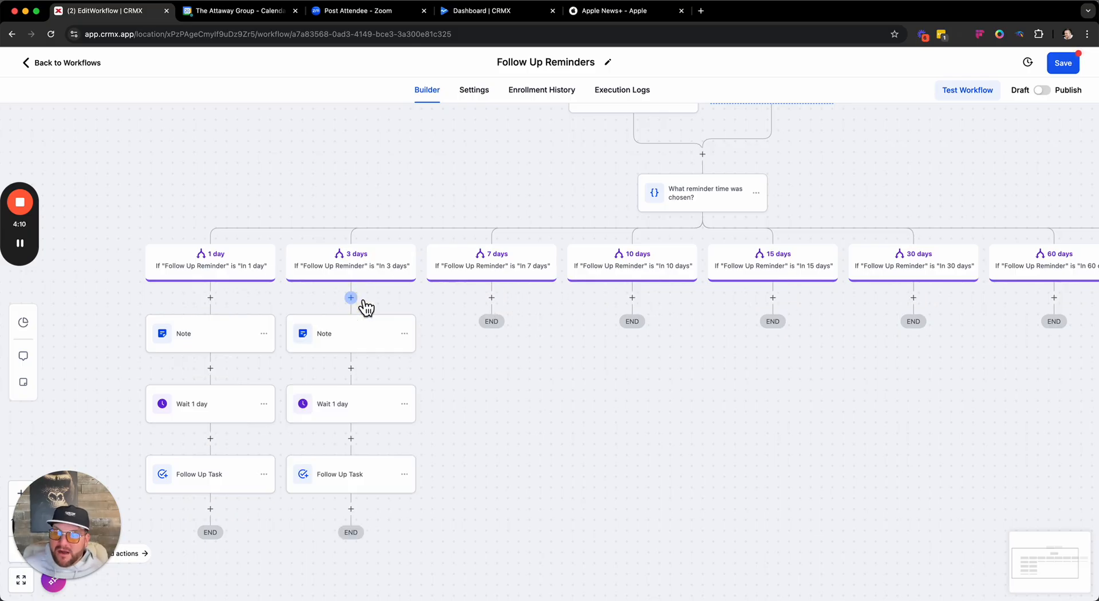
Set the number of days in the 3 days branch's Note text to 3 and save the action.
click(338, 340)
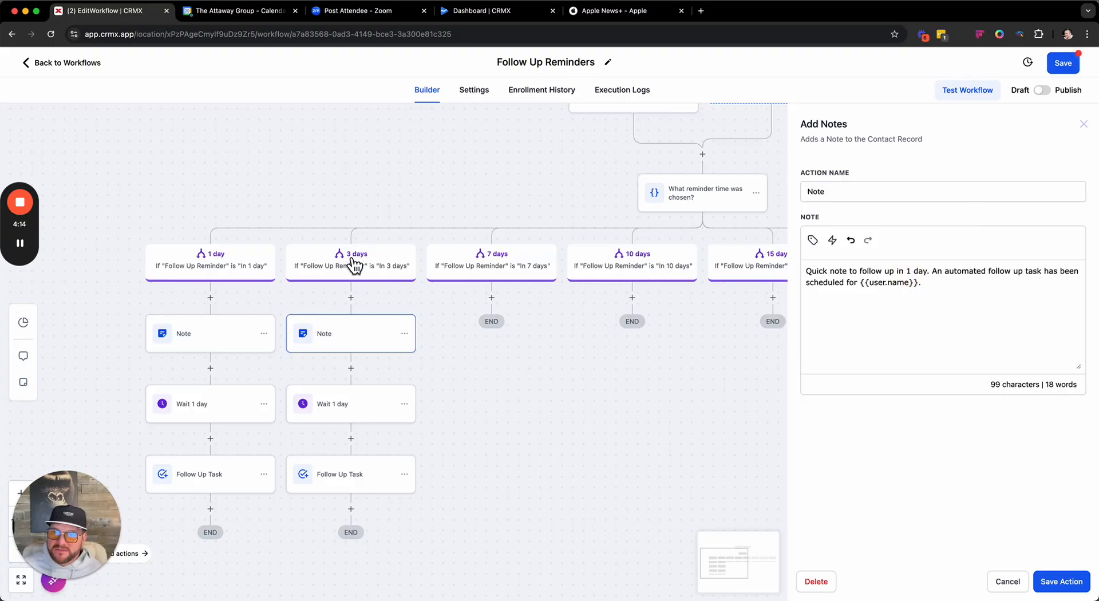
double_click(910, 272)
text(3)
click(1060, 588)
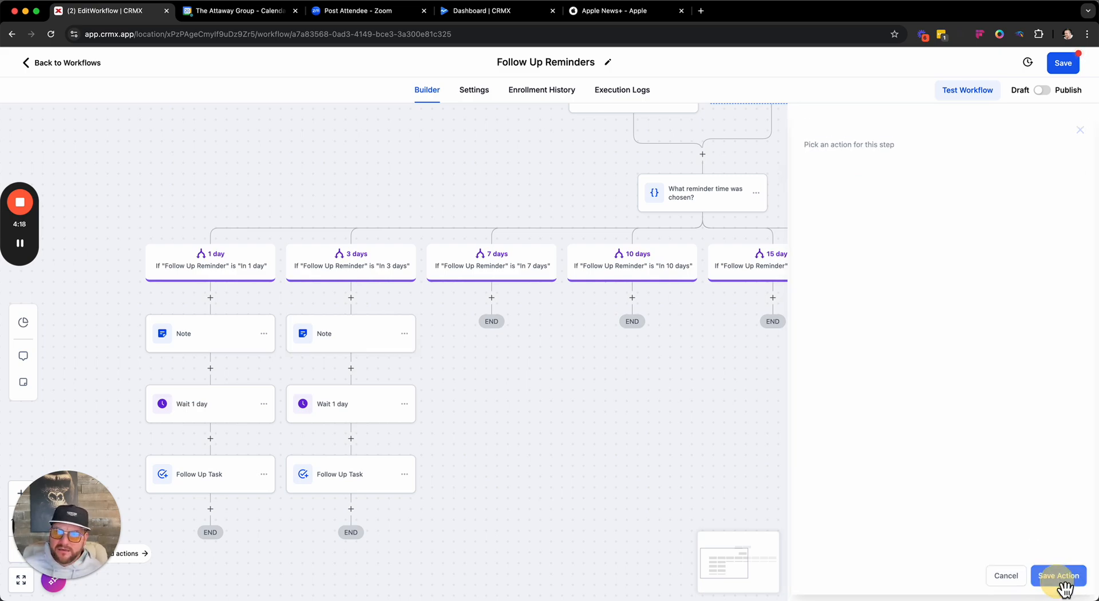
Set the time delay of the 3 days branch's Wait action to 3 days and save it.
click(340, 407)
click(664, 285)
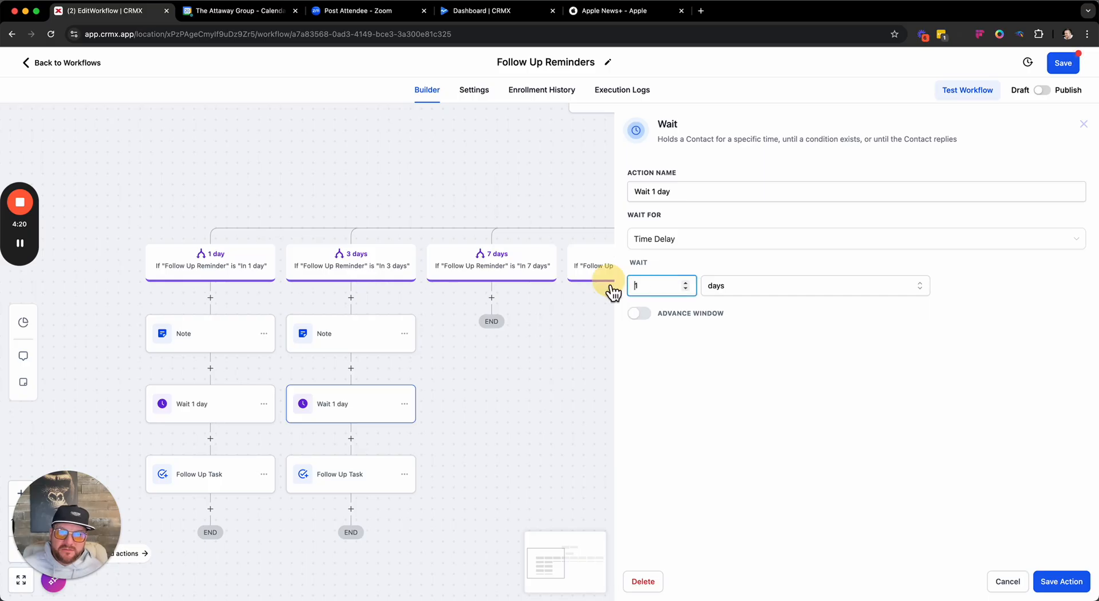
key(BackSpace)
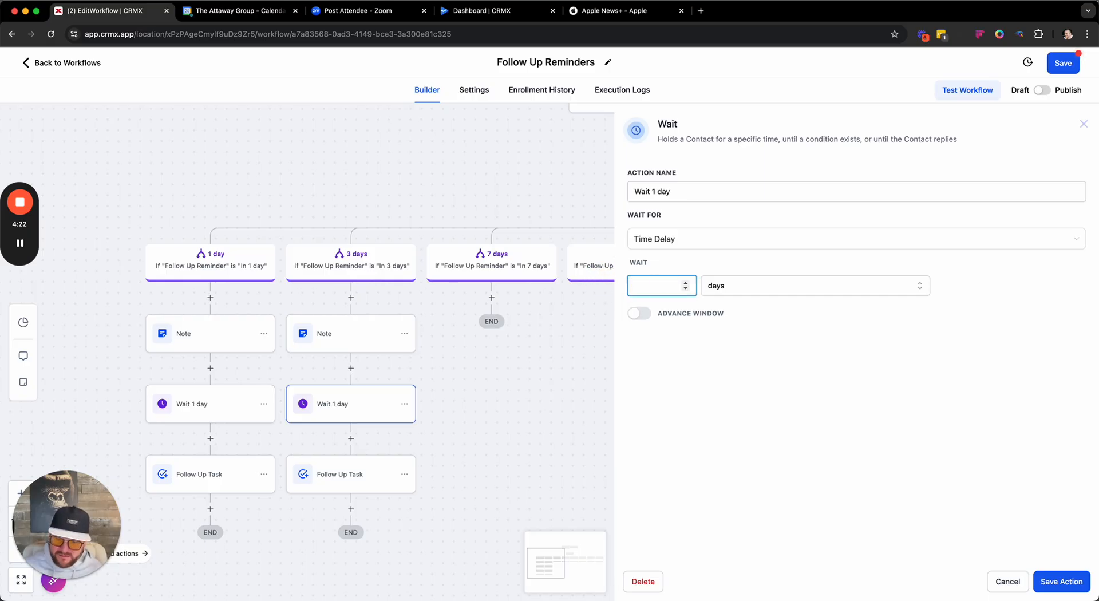
click(1060, 581)
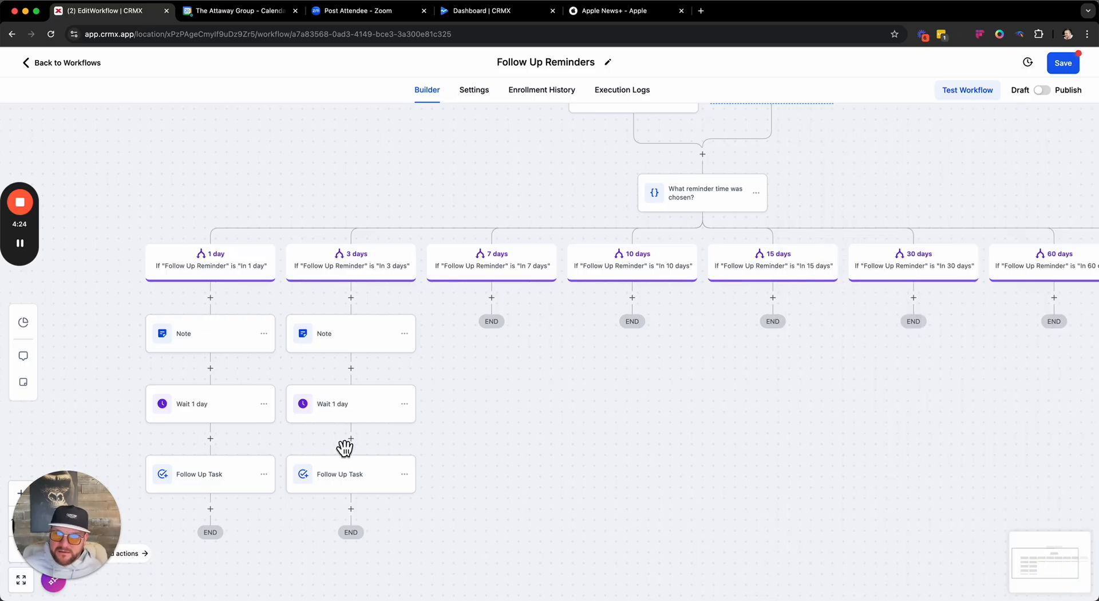
Check the title and description of the 3 days branch's Follow Up Task and save the action as it is.
click(355, 487)
click(840, 245)
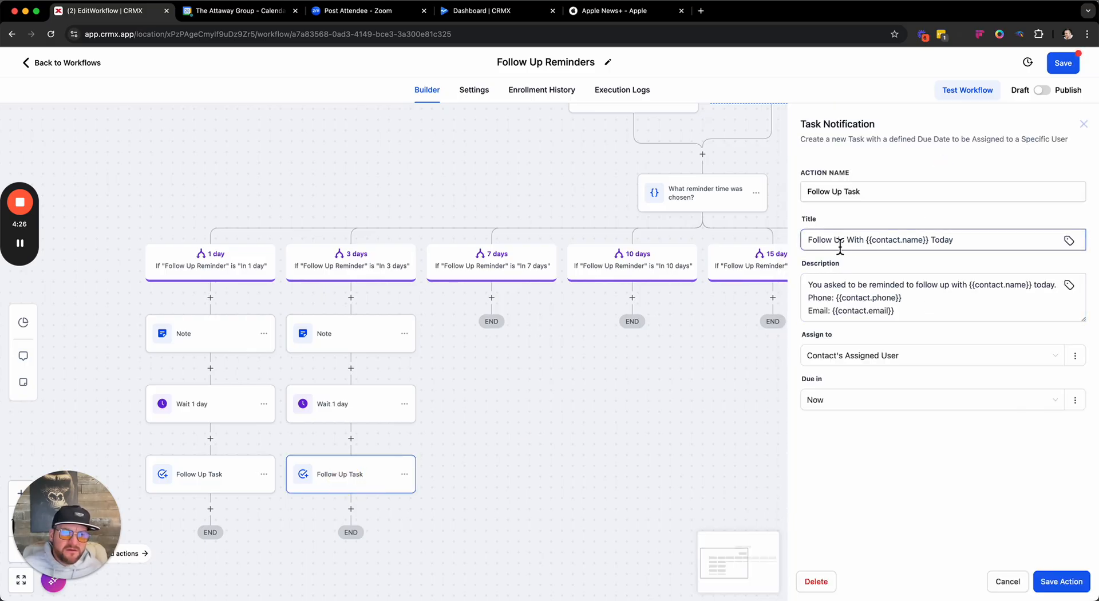
click(842, 310)
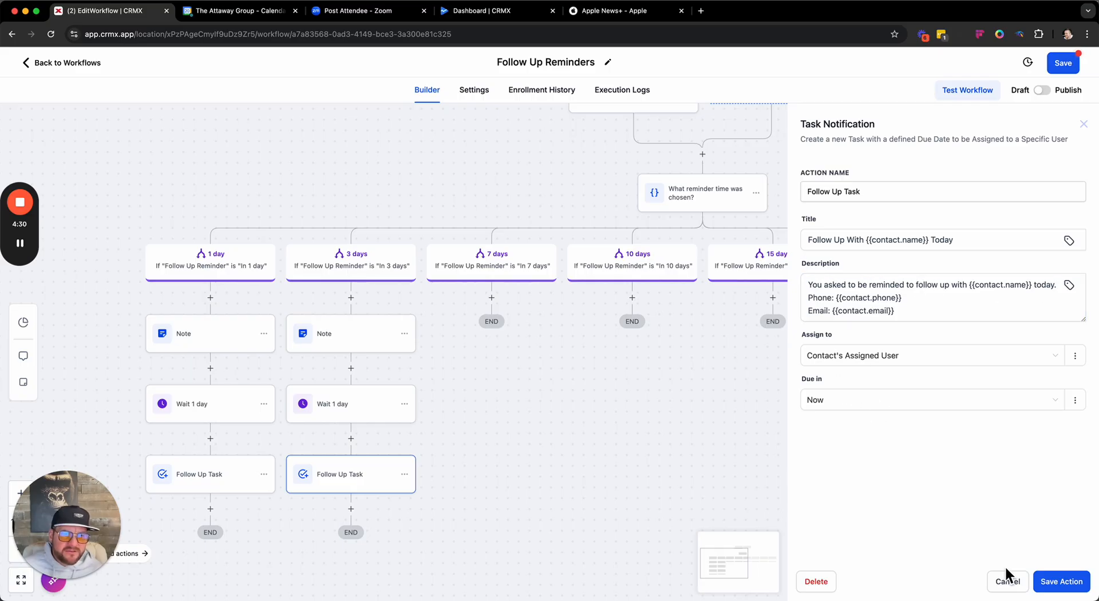
click(1063, 581)
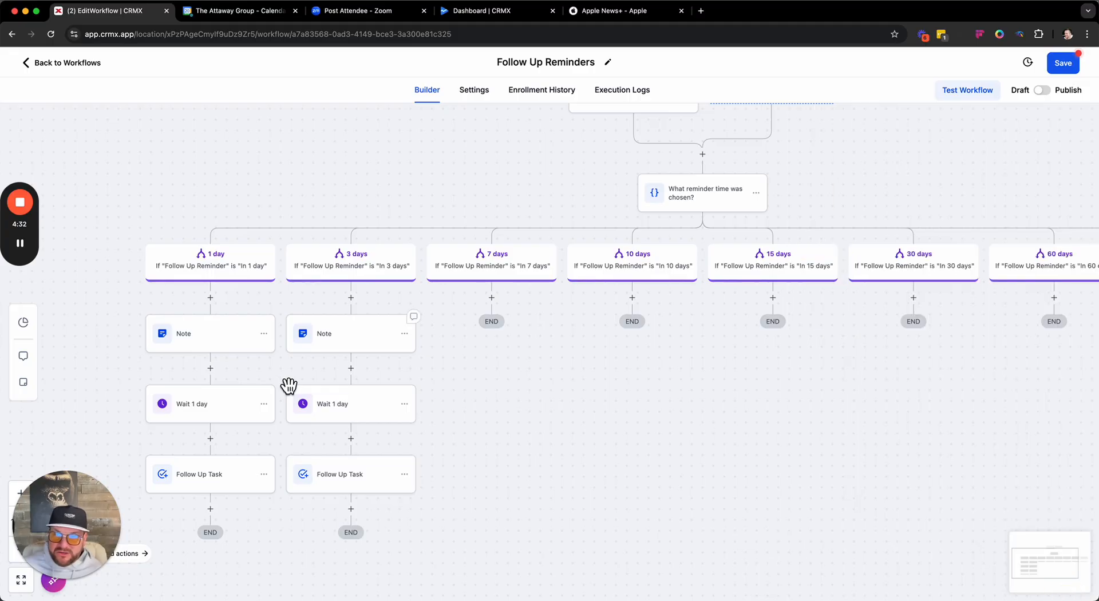
Rename the 3 days branch's Wait action to "Wait 3 days" and save it.
click(345, 407)
click(655, 193)
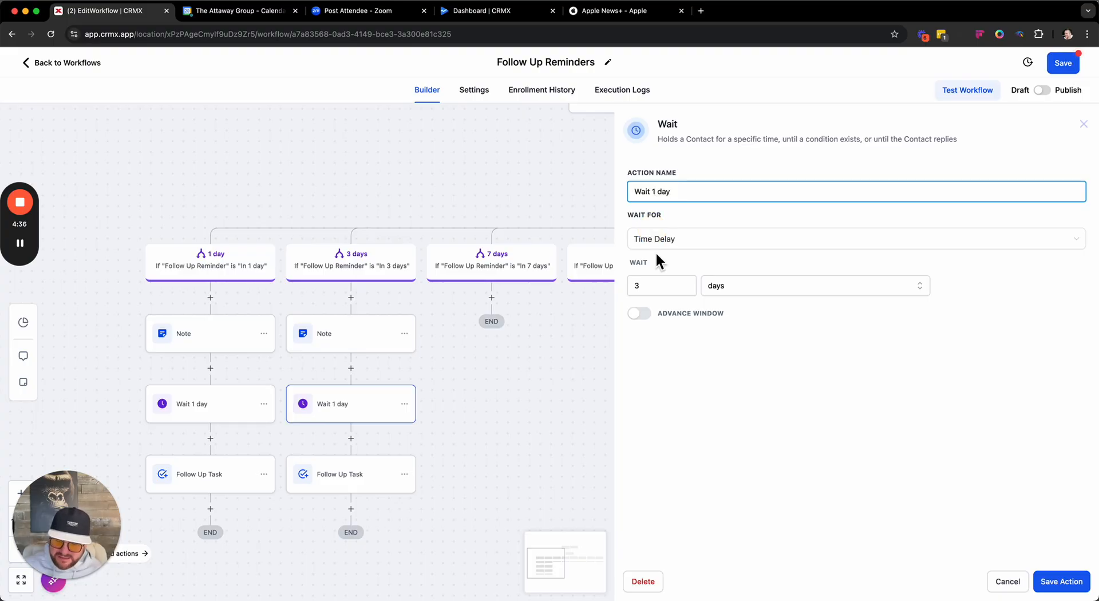
key(BackSpace)
text(3)
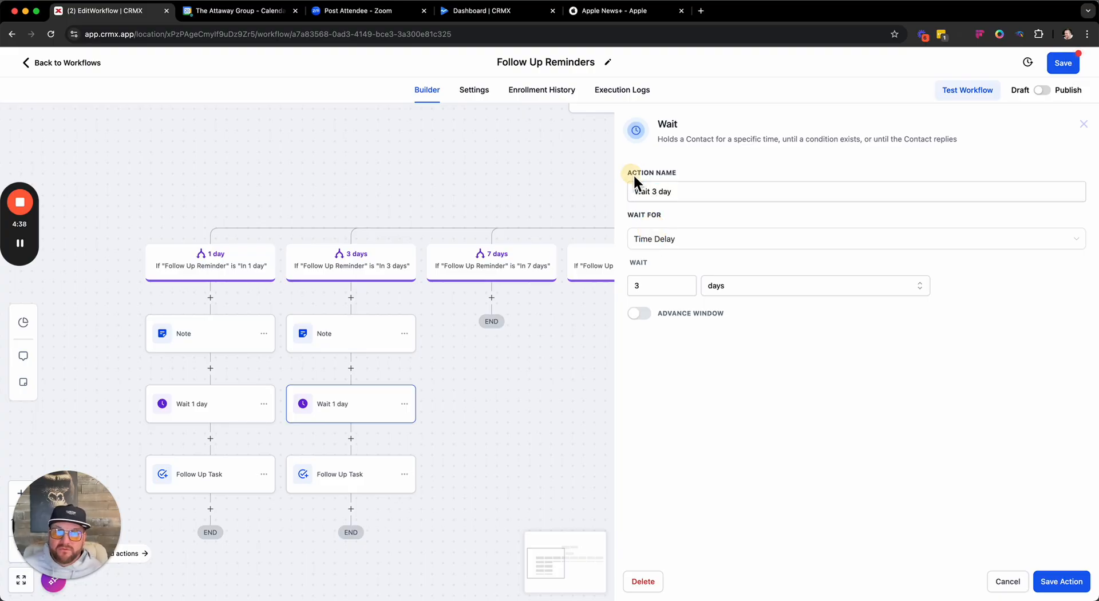
click(651, 189)
click(692, 196)
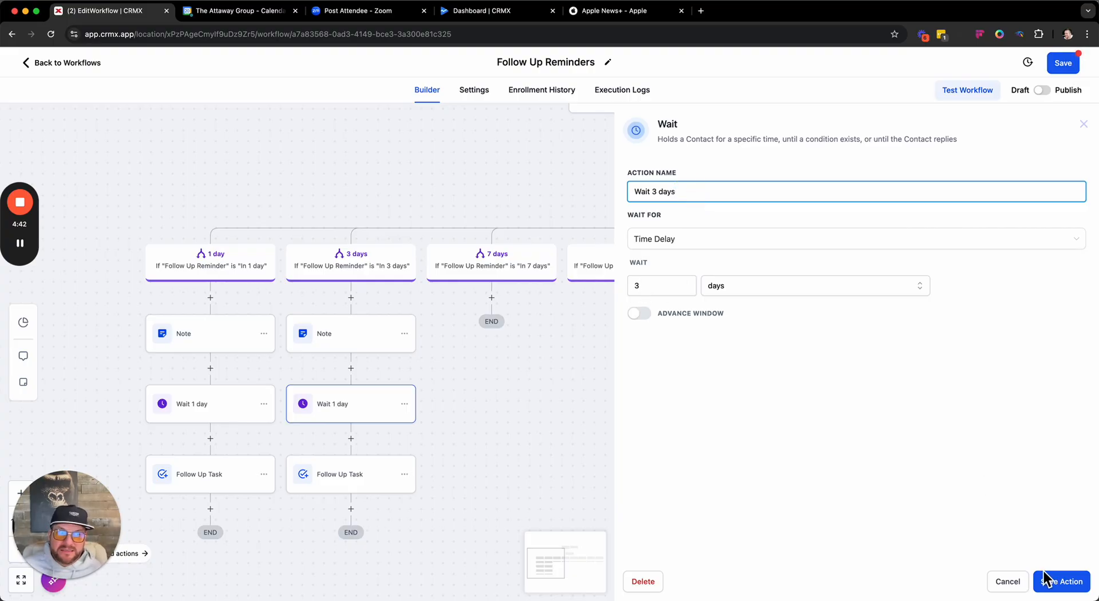
click(1060, 581)
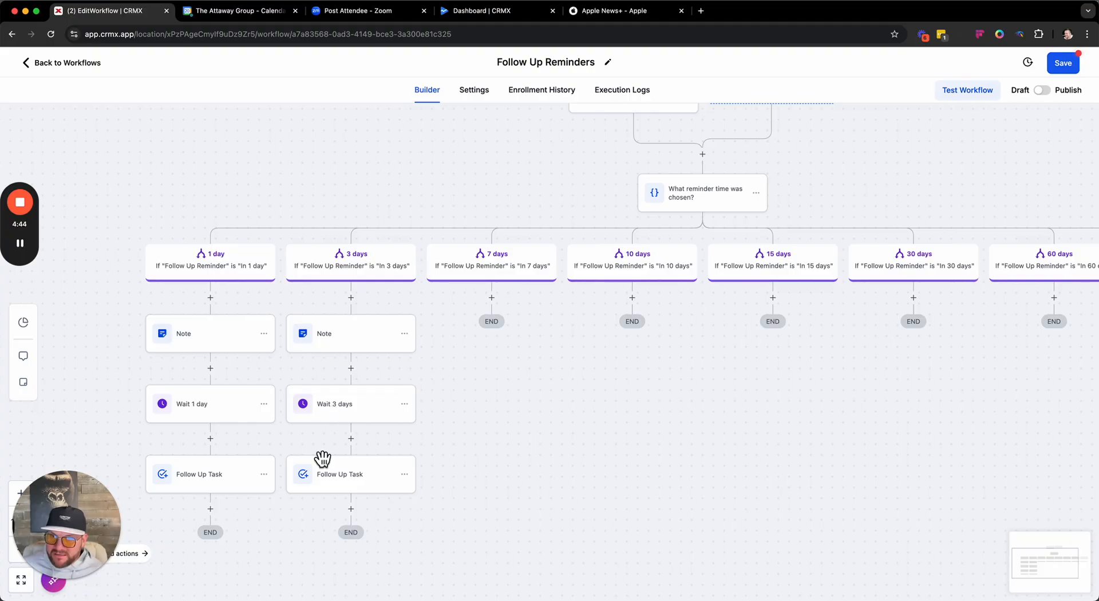
Recheck the "Today" wording in the 3 days branch's Follow Up Task title and close the action without saving.
click(349, 485)
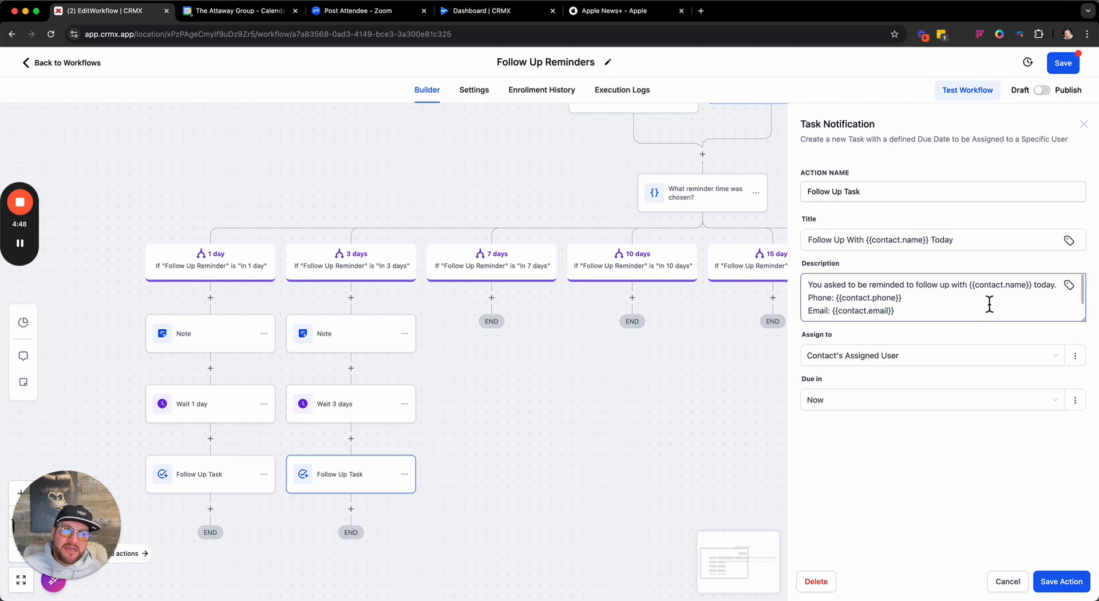
drag(907, 239, 988, 241)
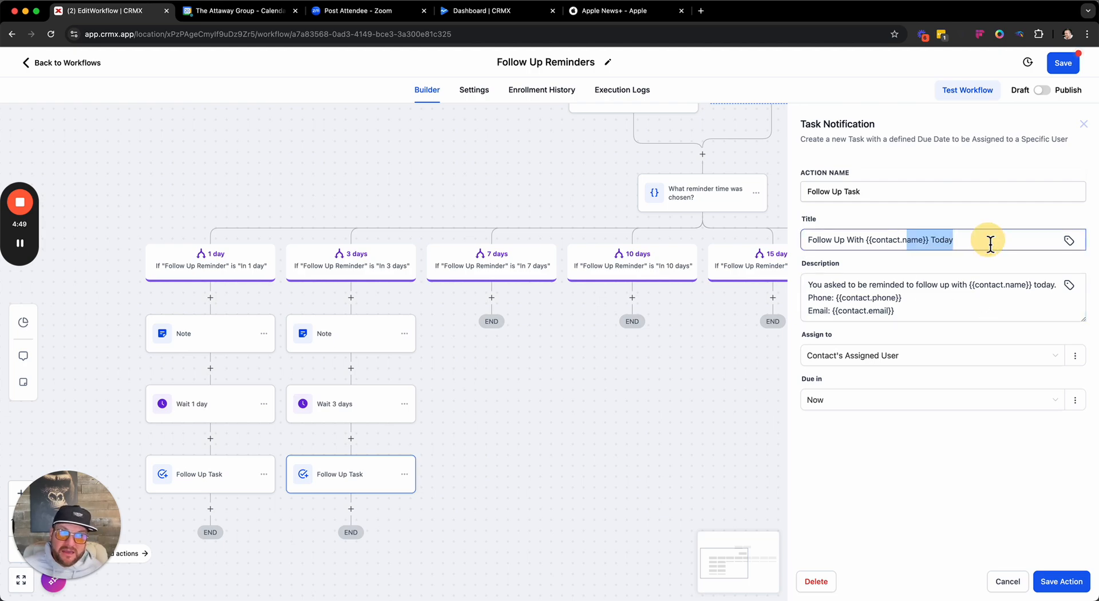
click(1008, 582)
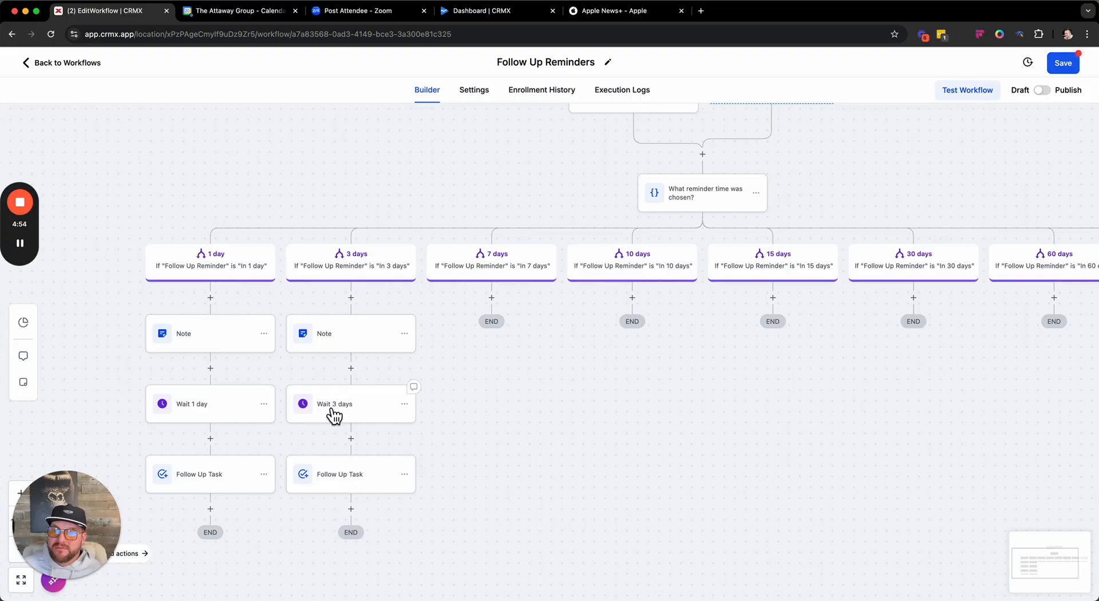
Copy all actions from the 3 days branch's Note onward into the 7 days branch.
scroll(411, 338, down, 1)
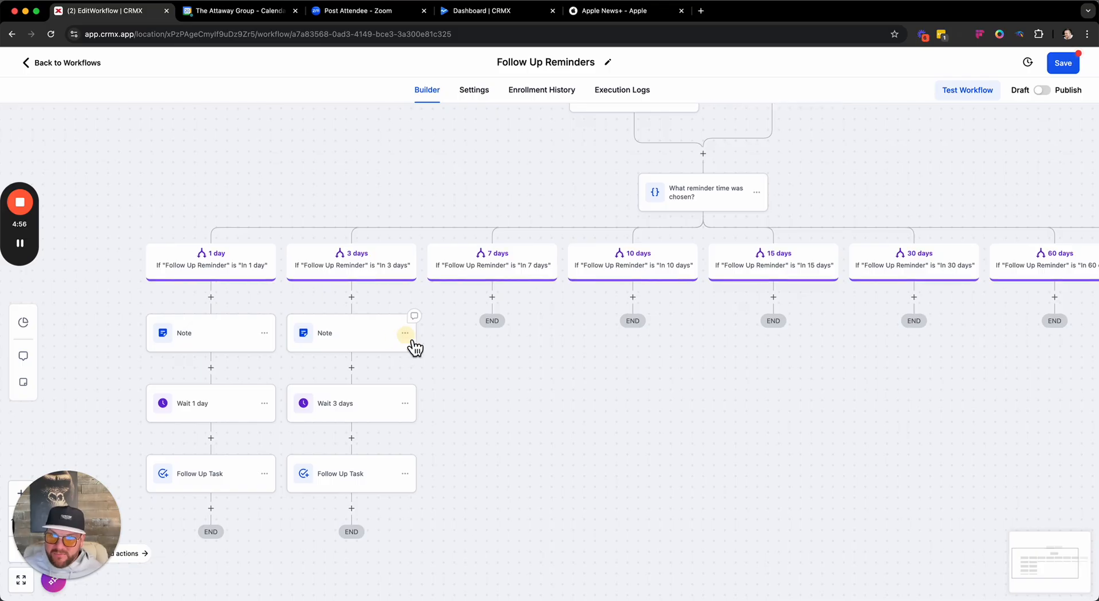
click(411, 337)
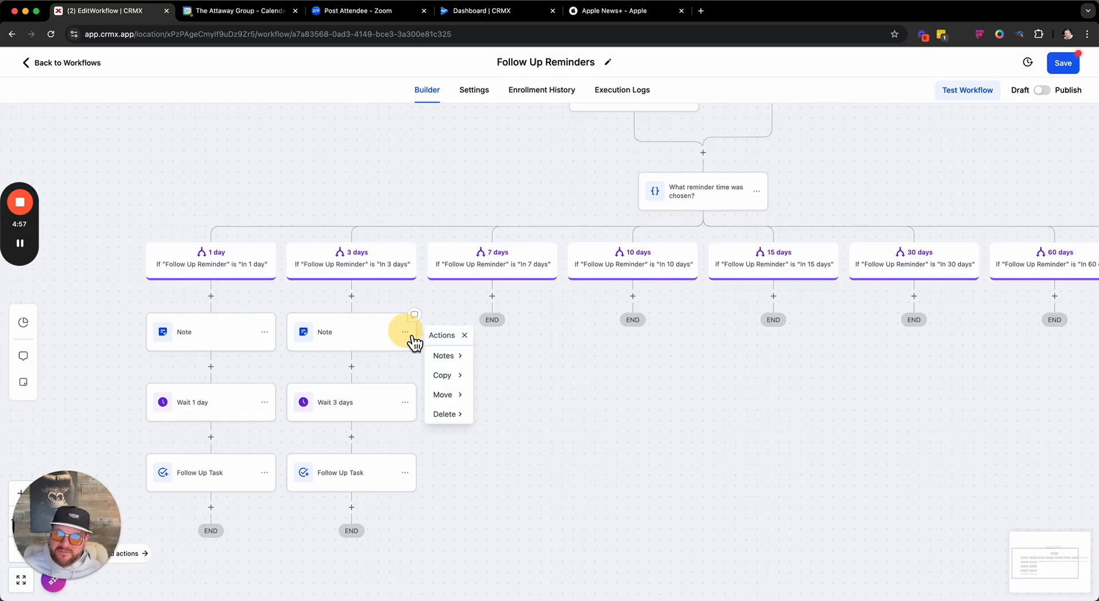
click(448, 377)
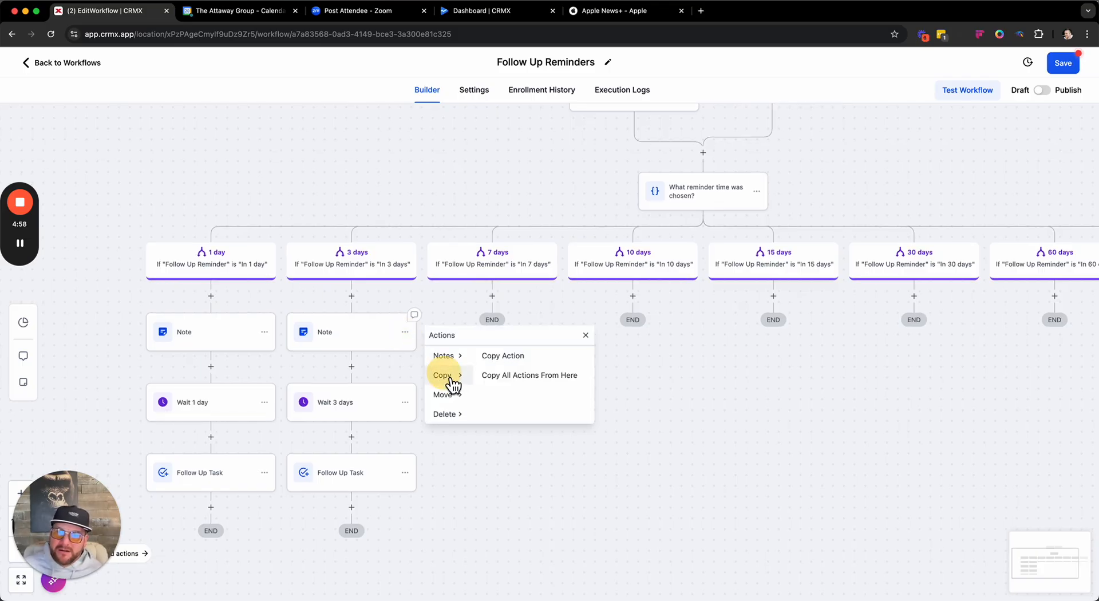
click(518, 378)
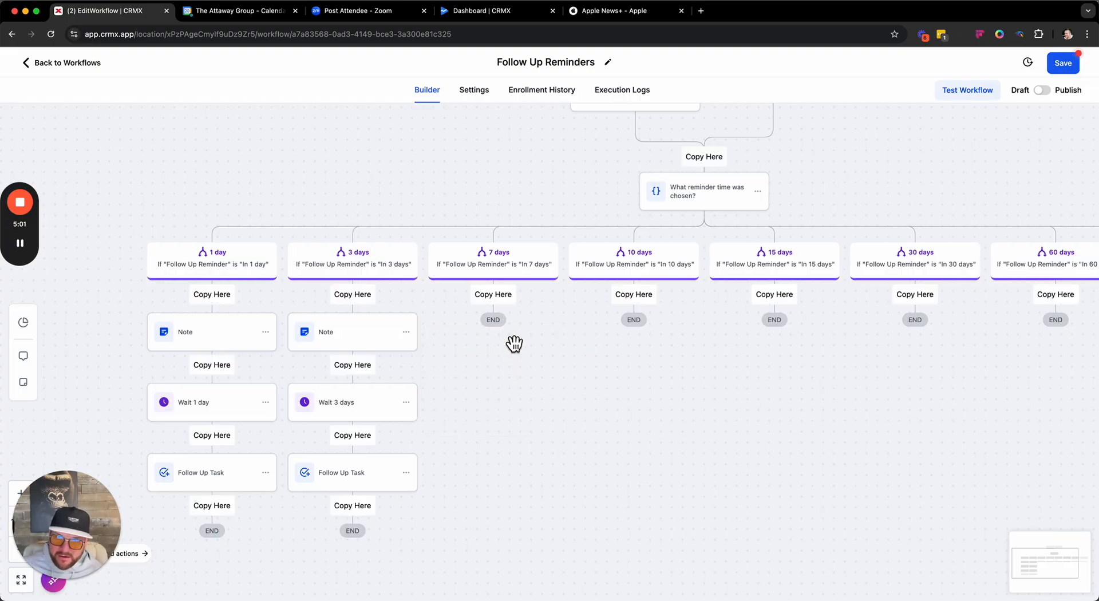
click(503, 301)
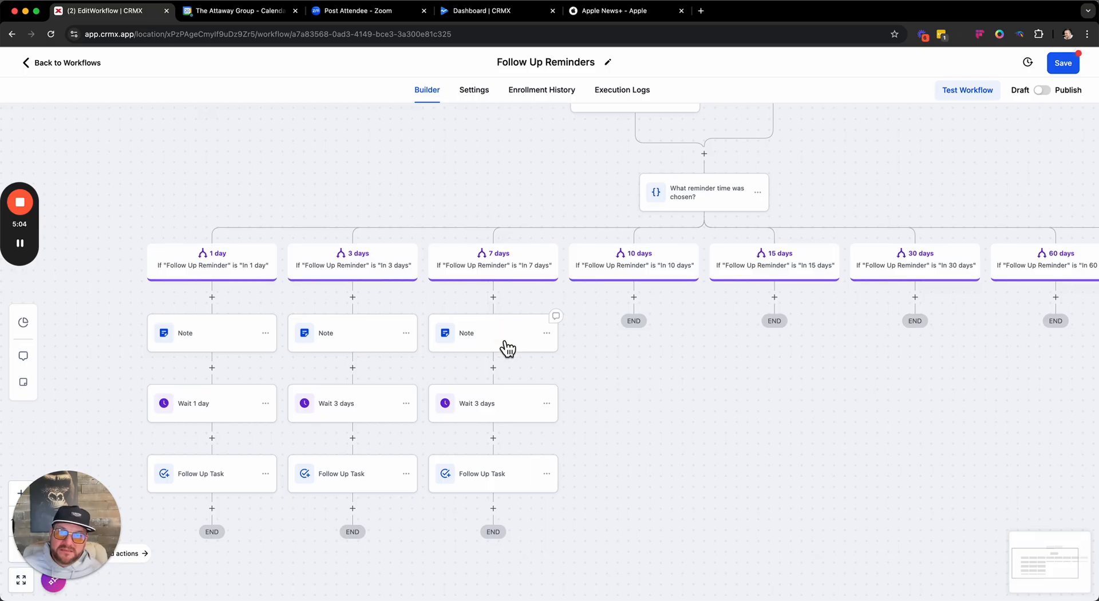
Change the 7 days branch's Note text to say "follow up in 7 days" and save the action.
click(464, 342)
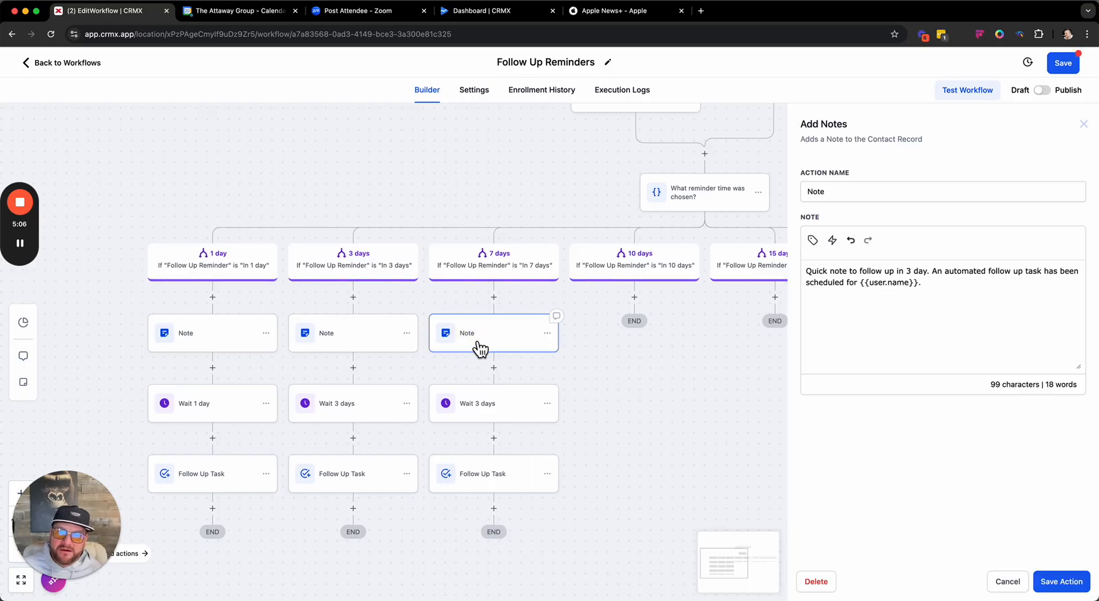
double_click(908, 271)
key(BackSpace)
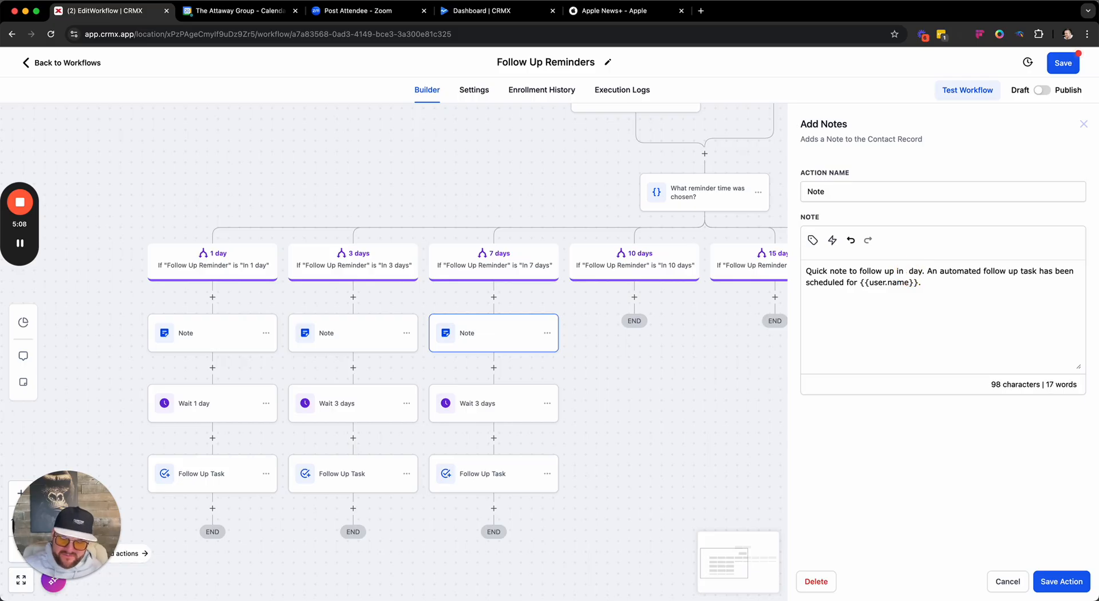
text(7)
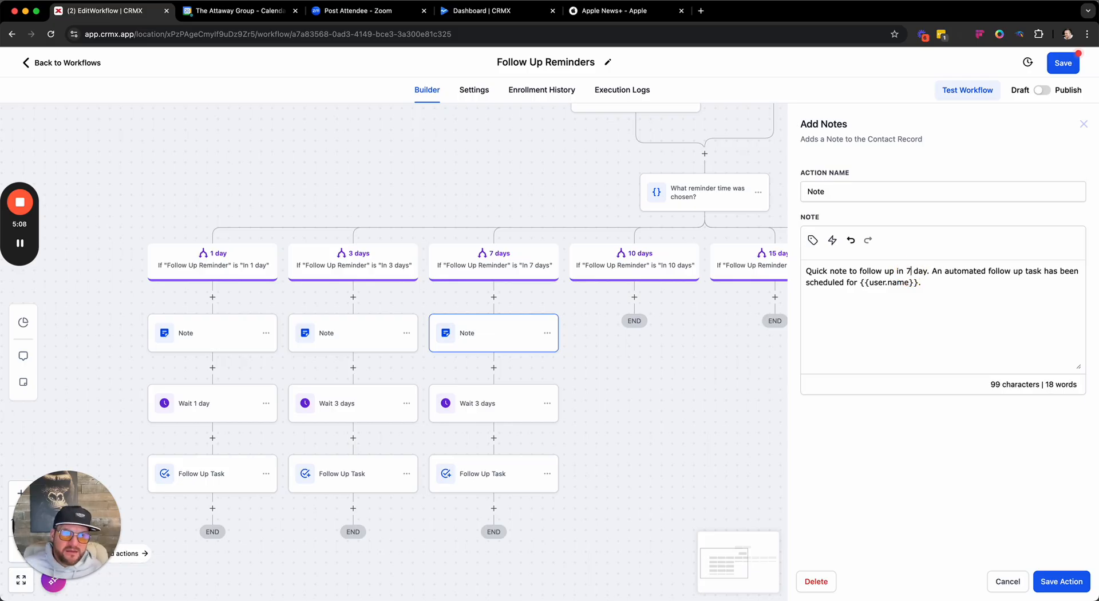
click(929, 274)
key(BackSpace)
text(sy)
key(BackSpace)
key(BackSpace)
text(ys)
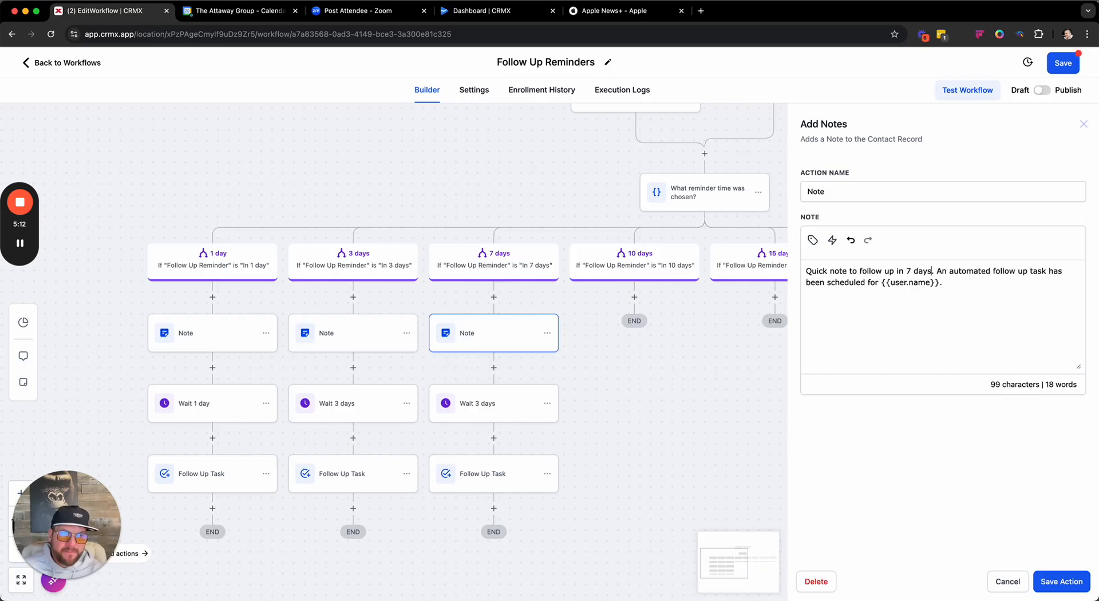
click(1074, 591)
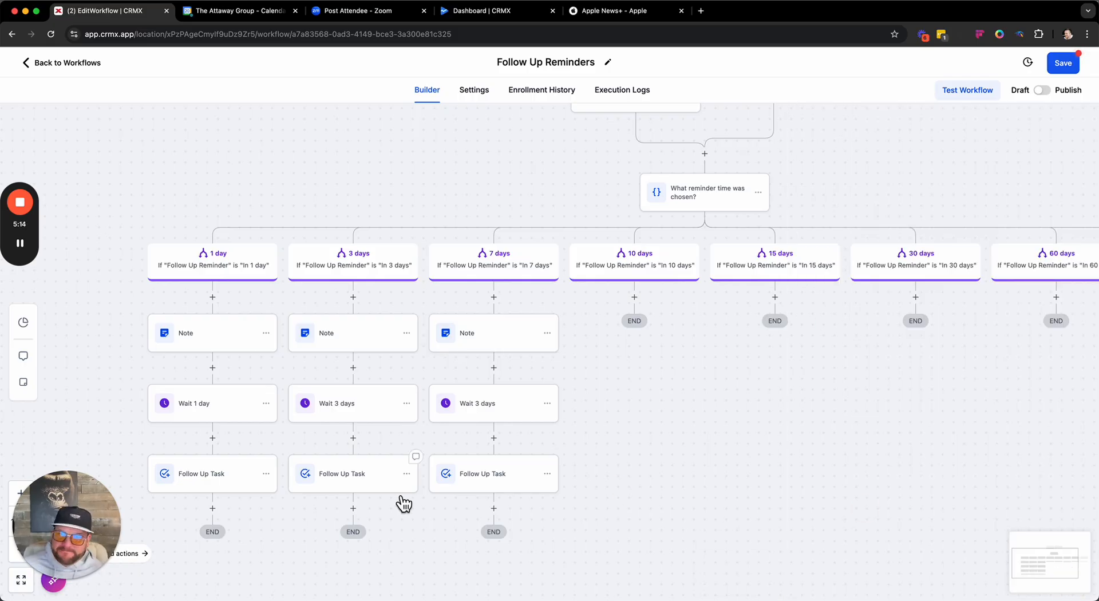
Rename the 7 days branch's Wait action to "Wait 7 days" with a 7-day delay, and save its Follow Up Task as it is.
click(481, 425)
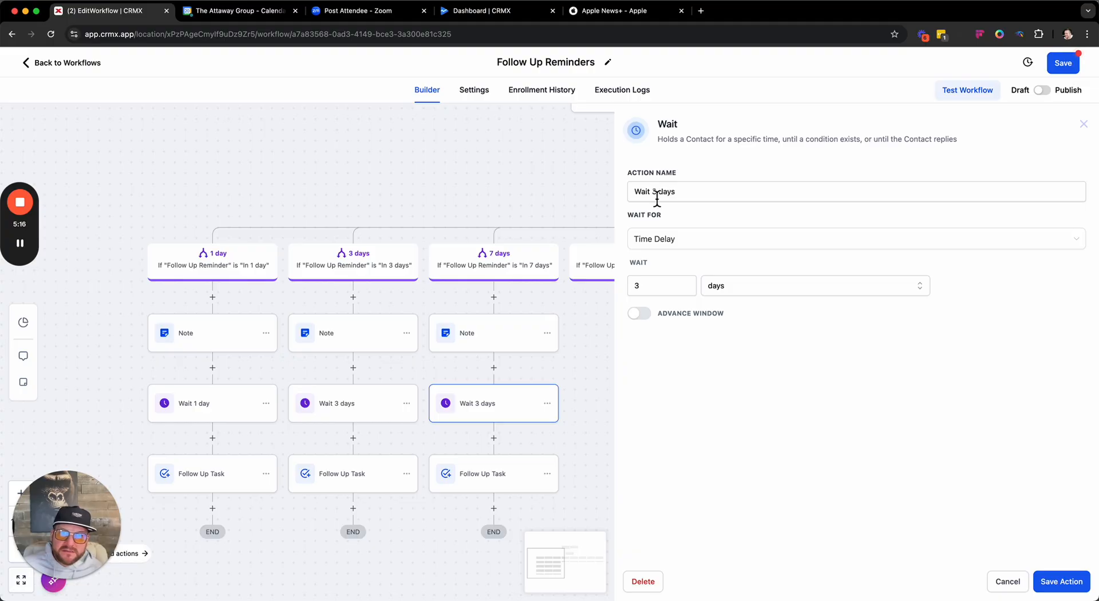
double_click(656, 192)
text(7)
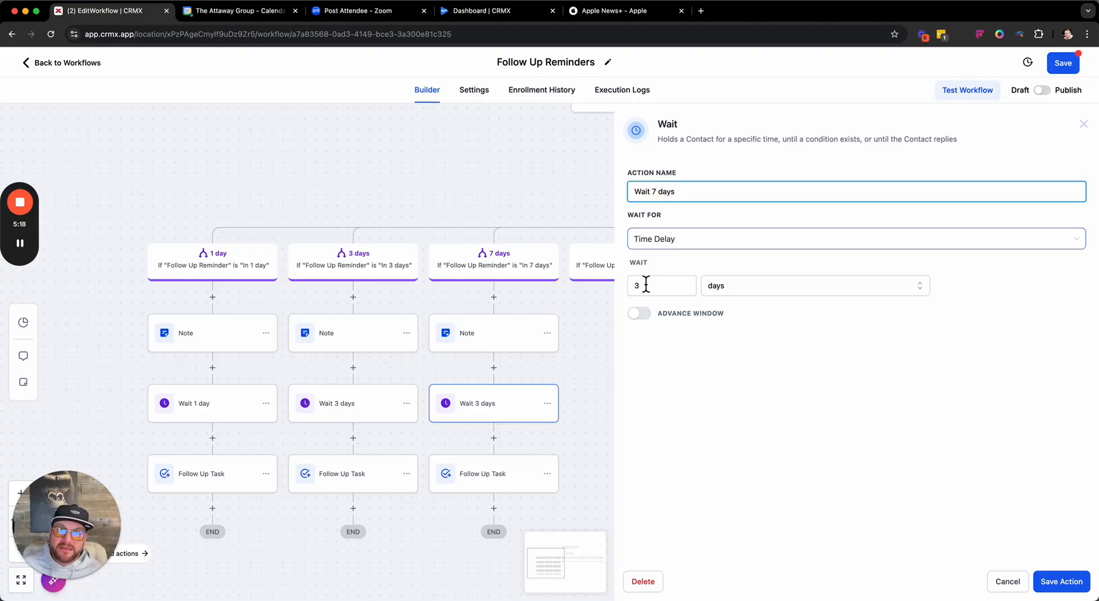
double_click(646, 285)
text(7)
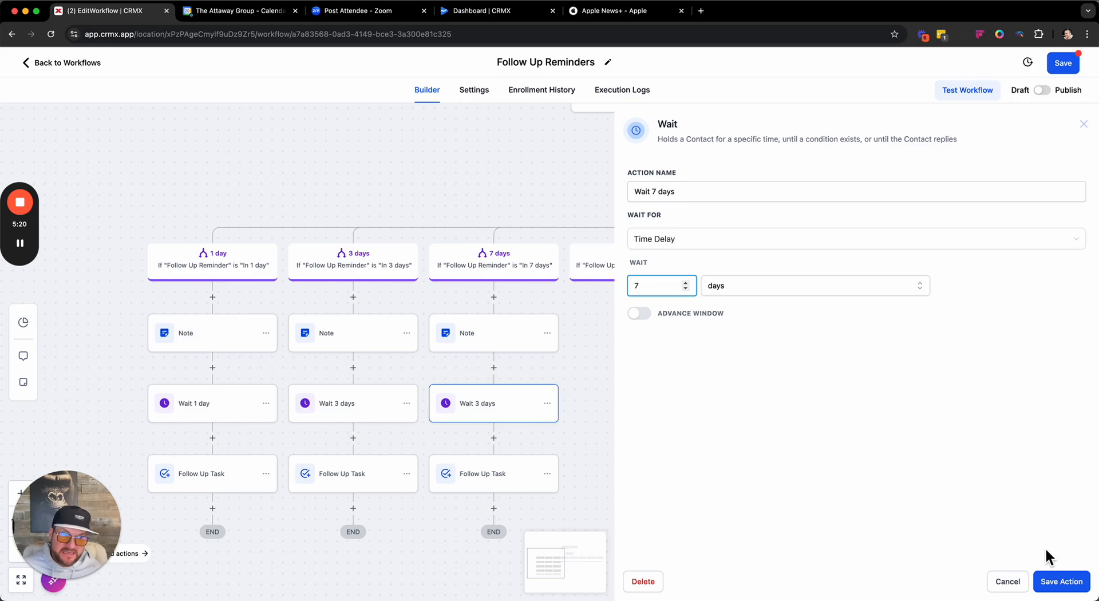
click(1062, 583)
click(482, 487)
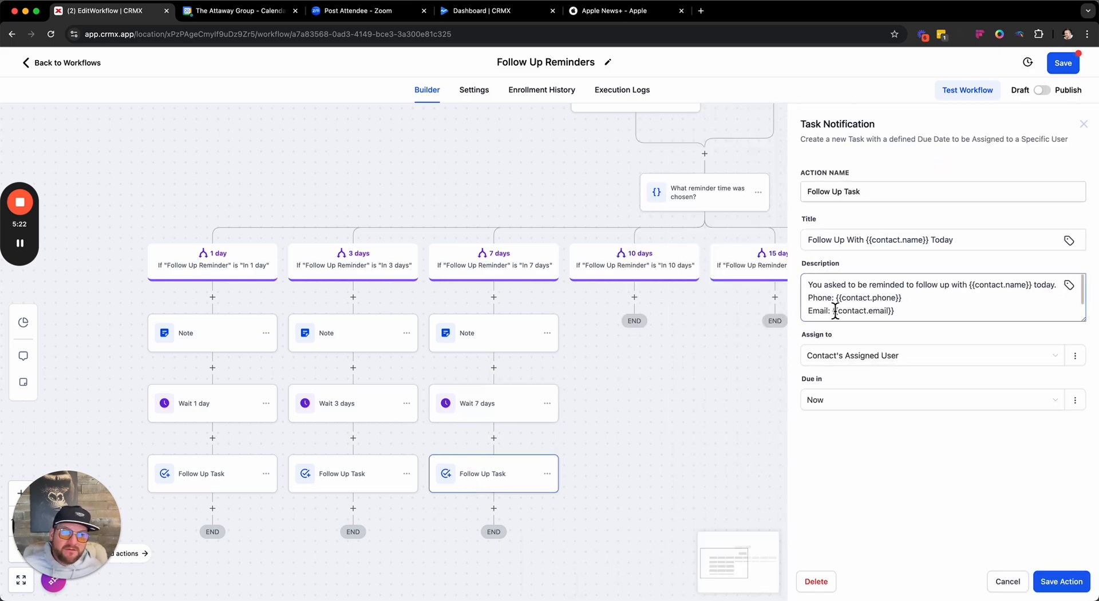
click(1058, 581)
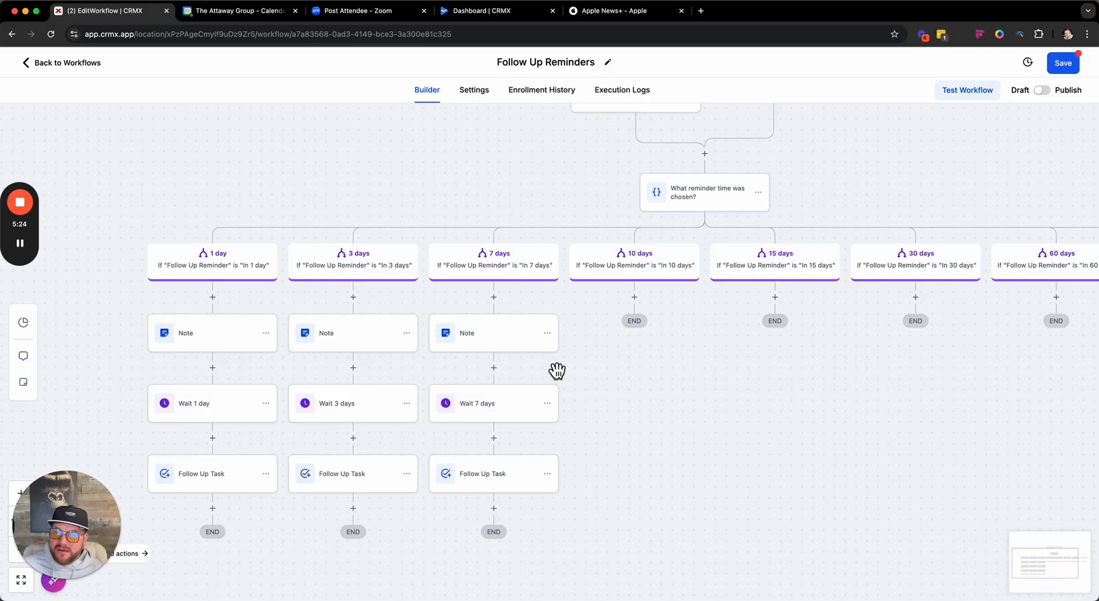
Correct the 3 days branch's Note wording to "3 days", then save the action and the workflow.
click(346, 340)
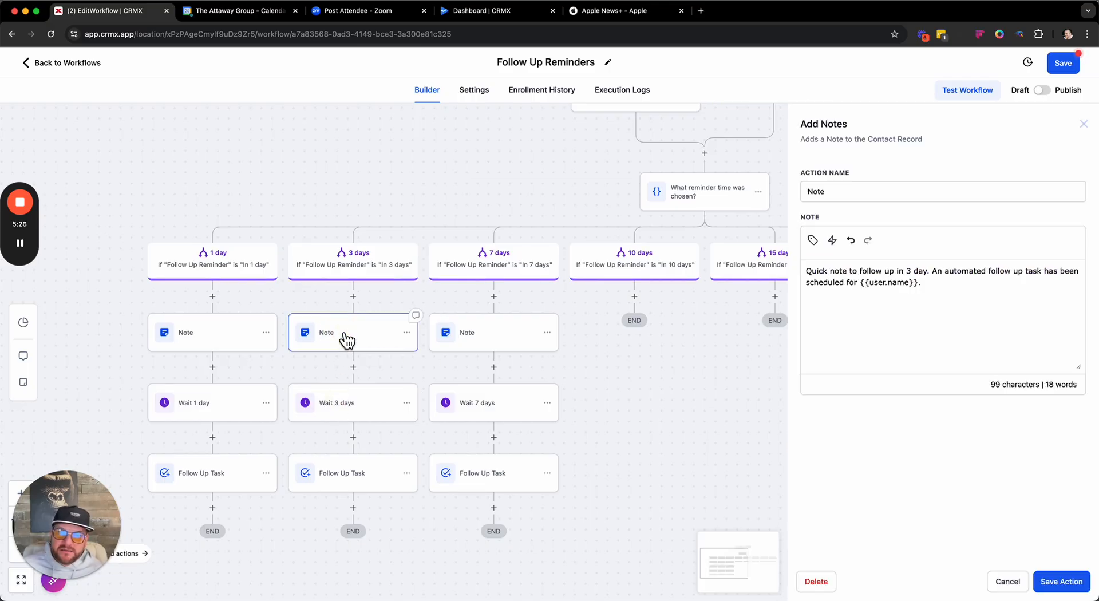
click(928, 272)
text(s)
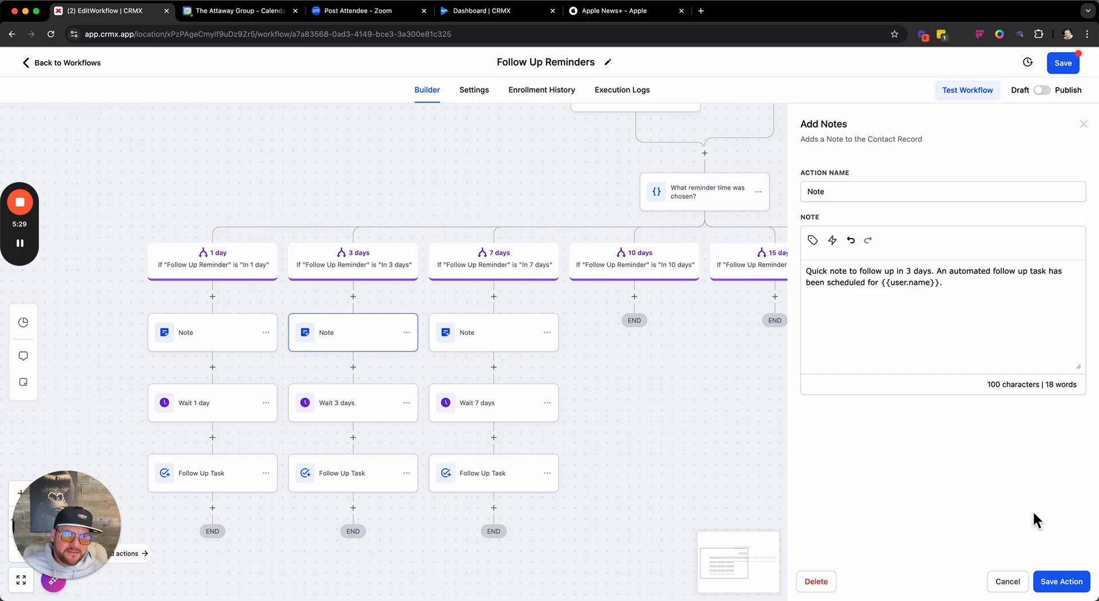
click(1058, 584)
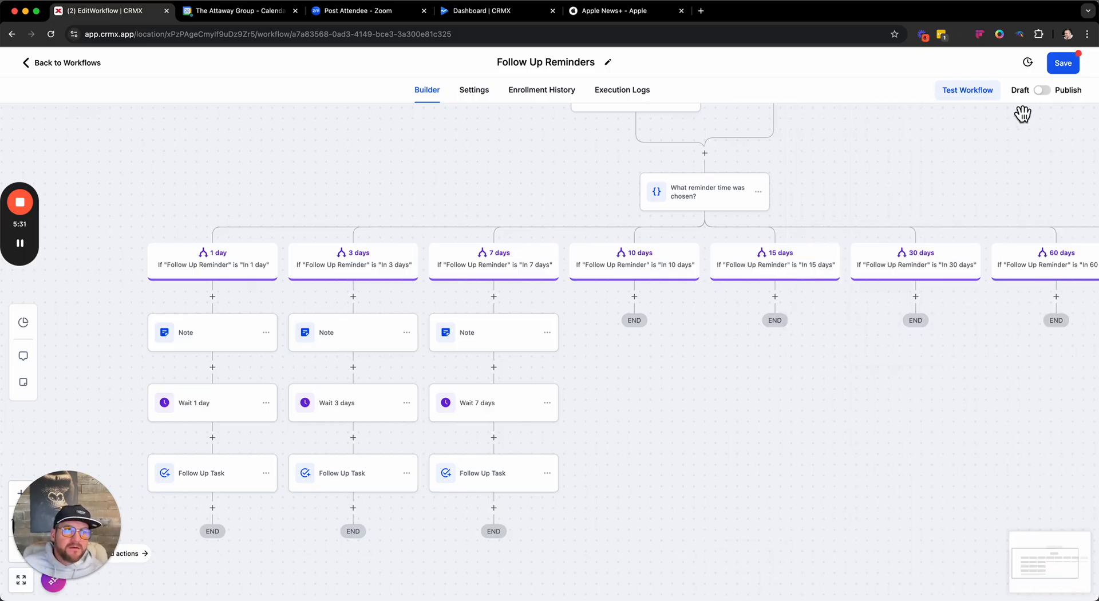
click(1063, 63)
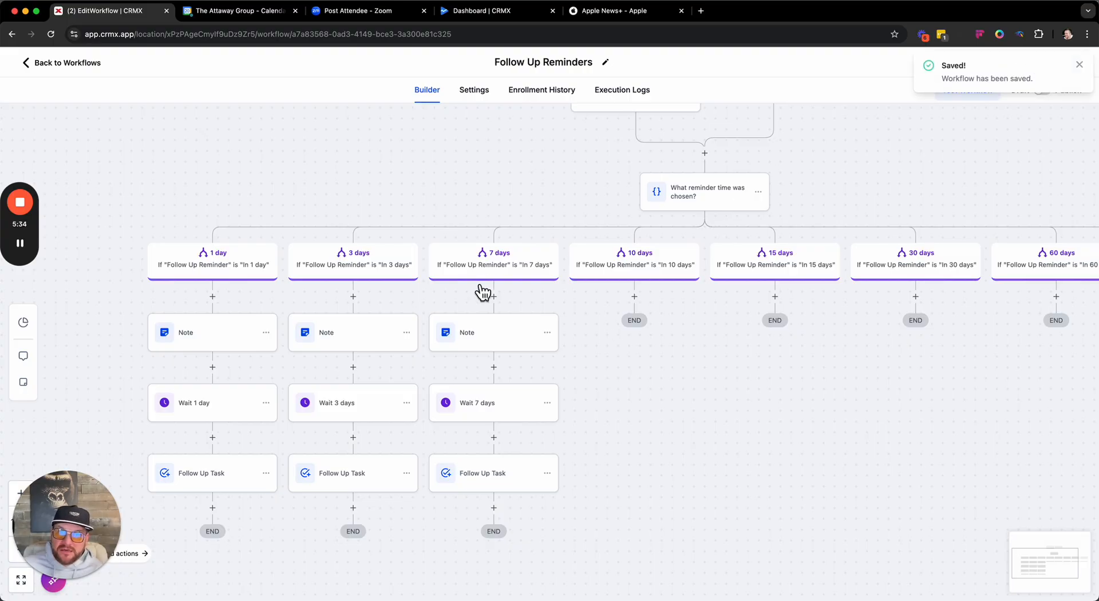
Leave the workflow, open the first contact in the Contacts list and expand its Sales Info section.
drag(719, 437, 493, 445)
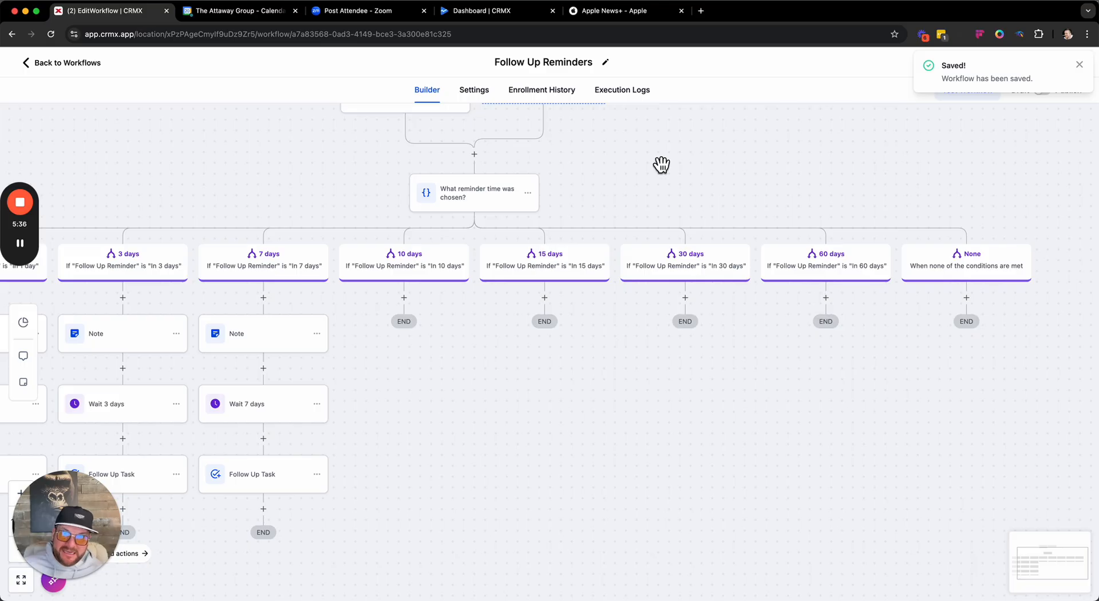
click(71, 67)
click(65, 238)
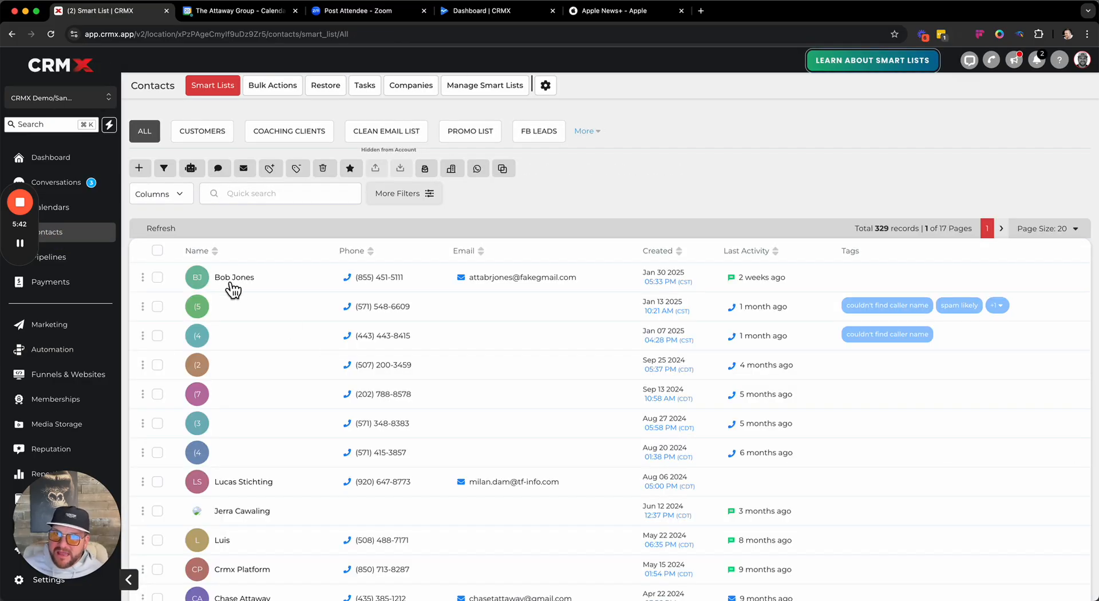
click(233, 280)
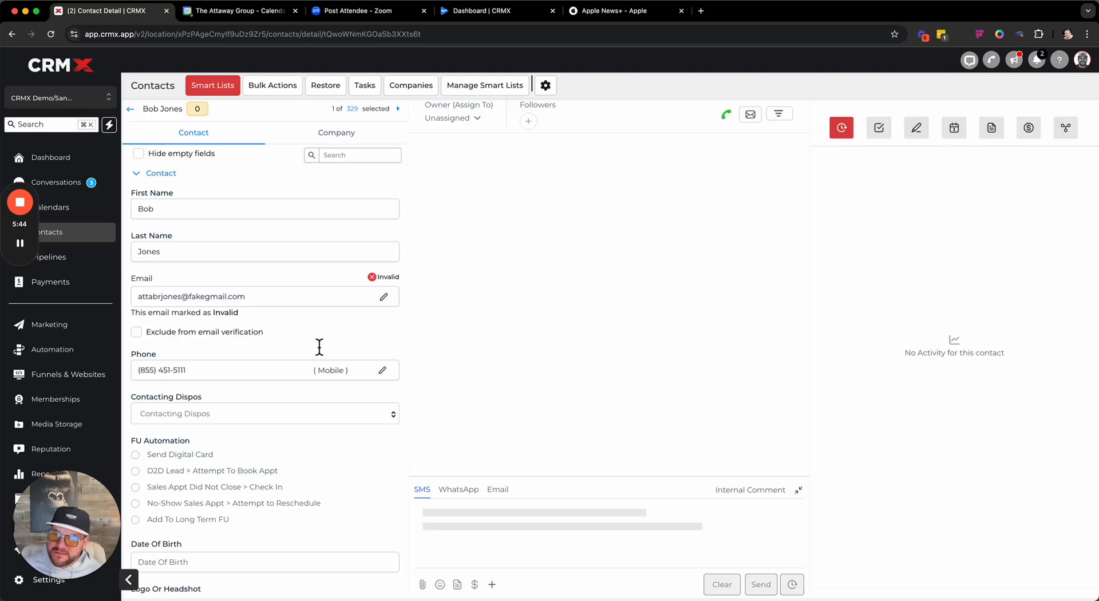
click(150, 174)
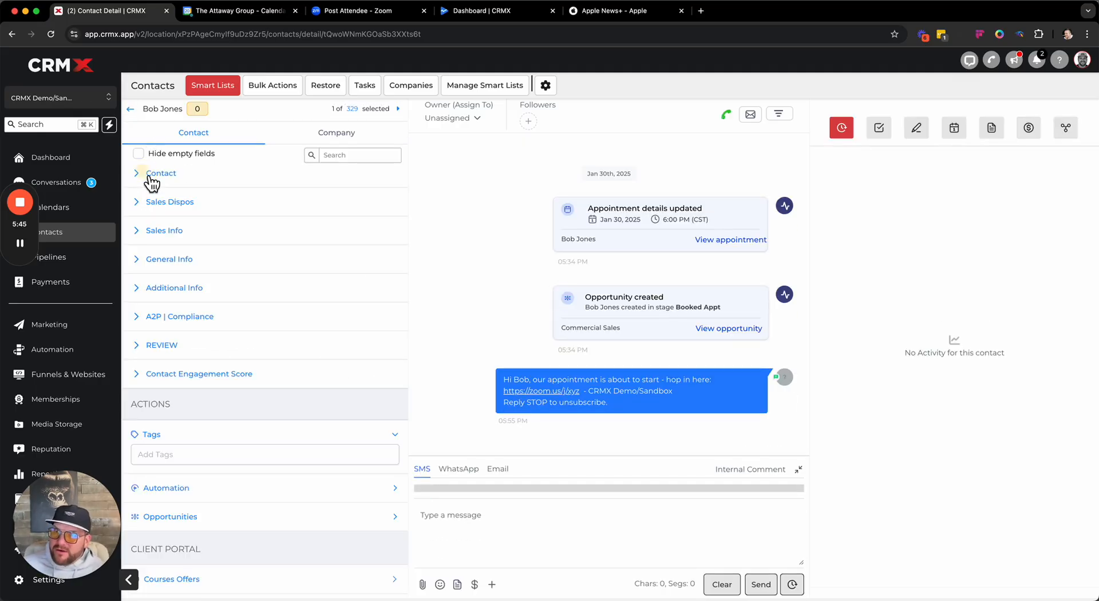
click(150, 235)
scroll(268, 365, down, 2)
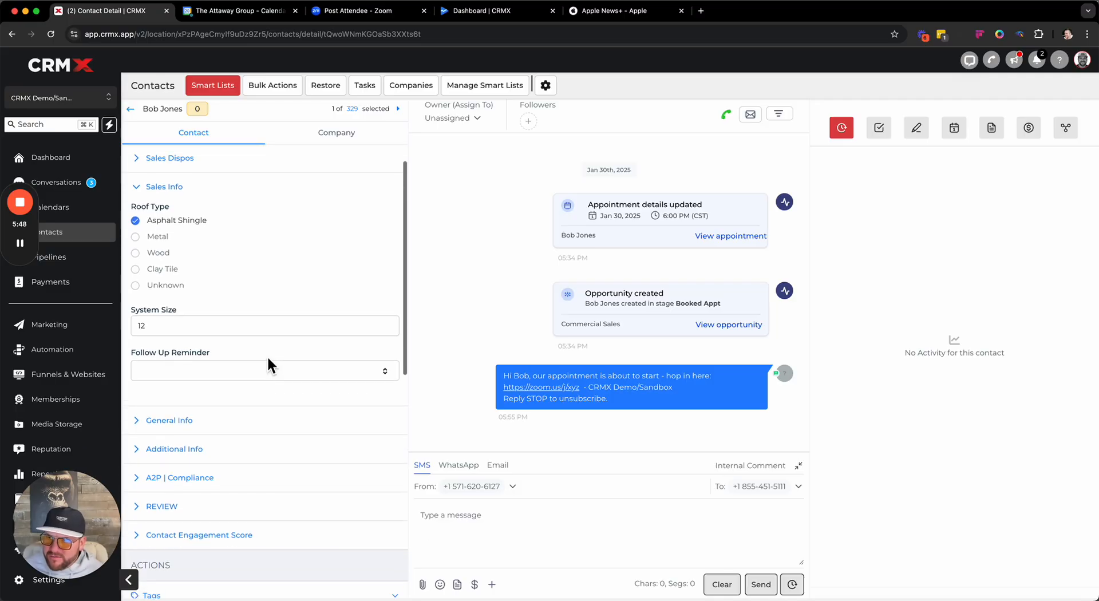
Set the contact's Follow Up Reminder to "In 1 day" and save the contact.
click(219, 366)
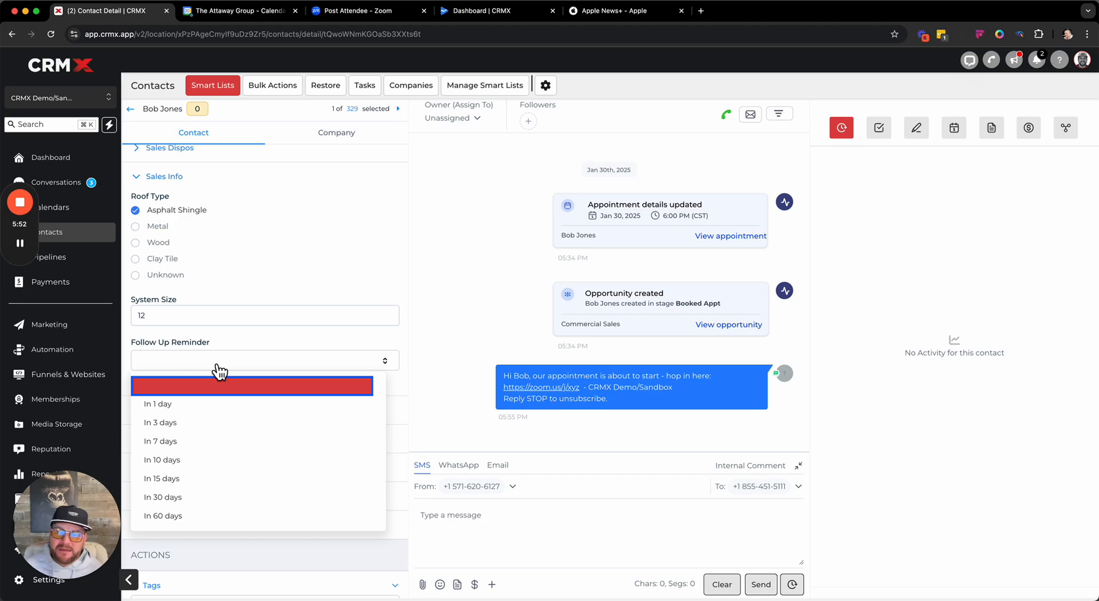
click(166, 404)
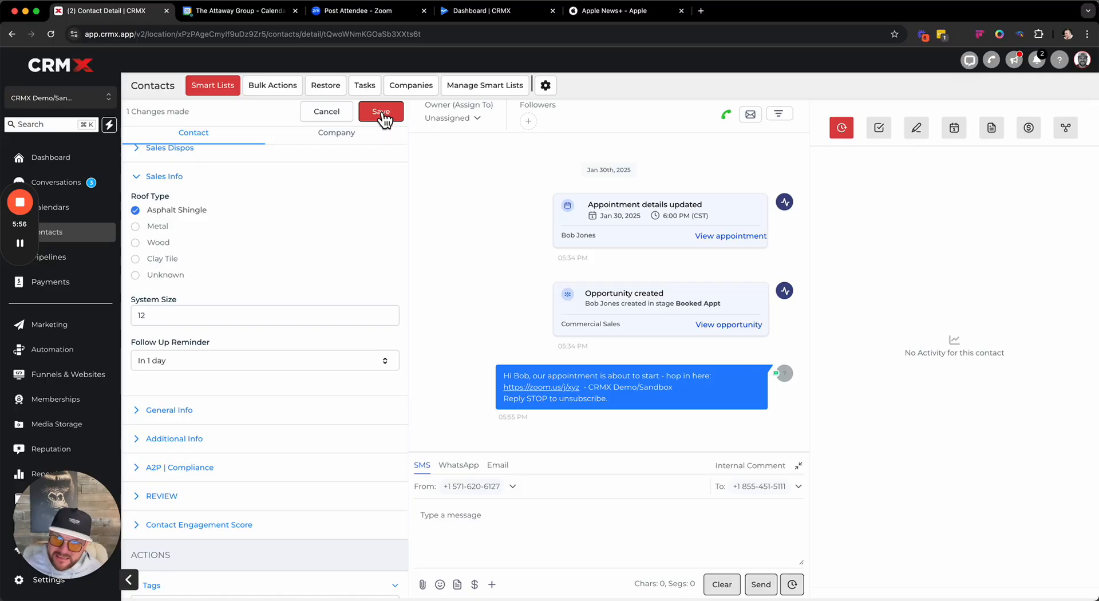
click(381, 114)
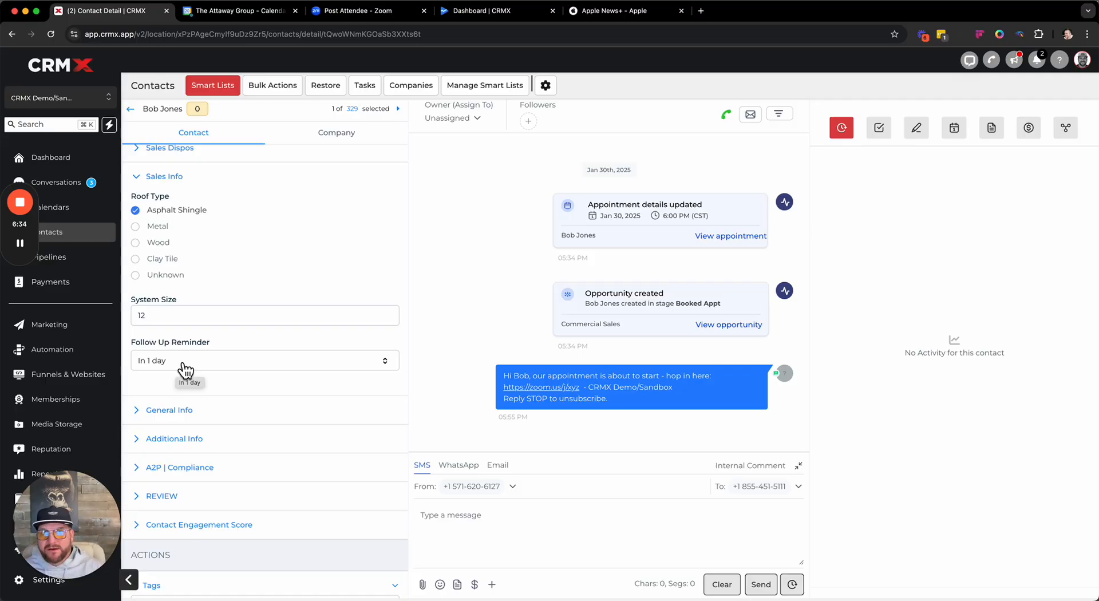
Go to the main dashboard and examine the Tasks widget below the funnel.
click(66, 160)
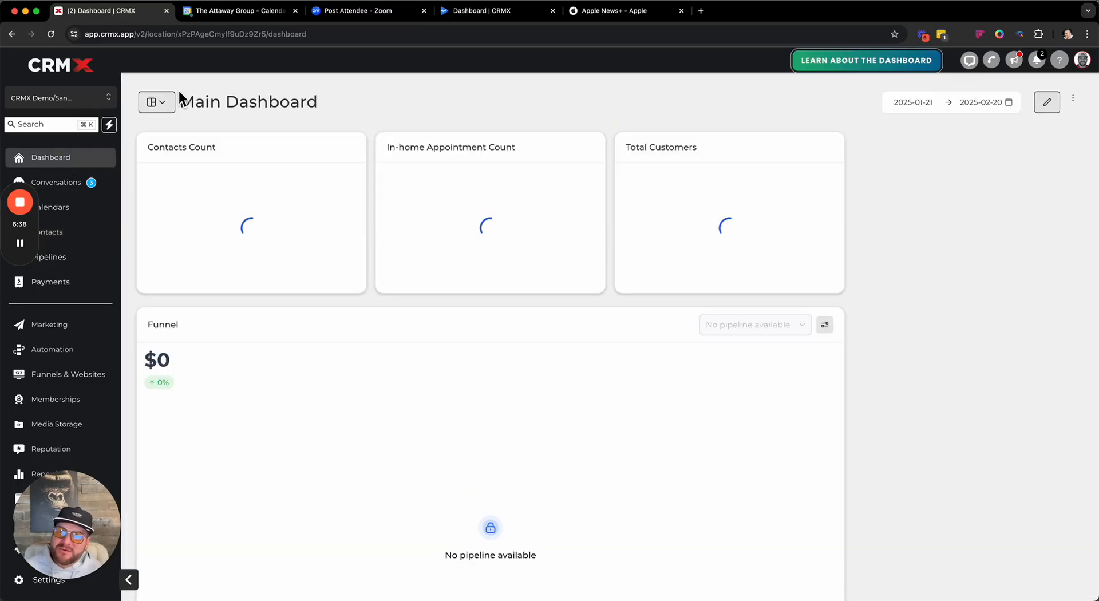
scroll(506, 292, down, 5)
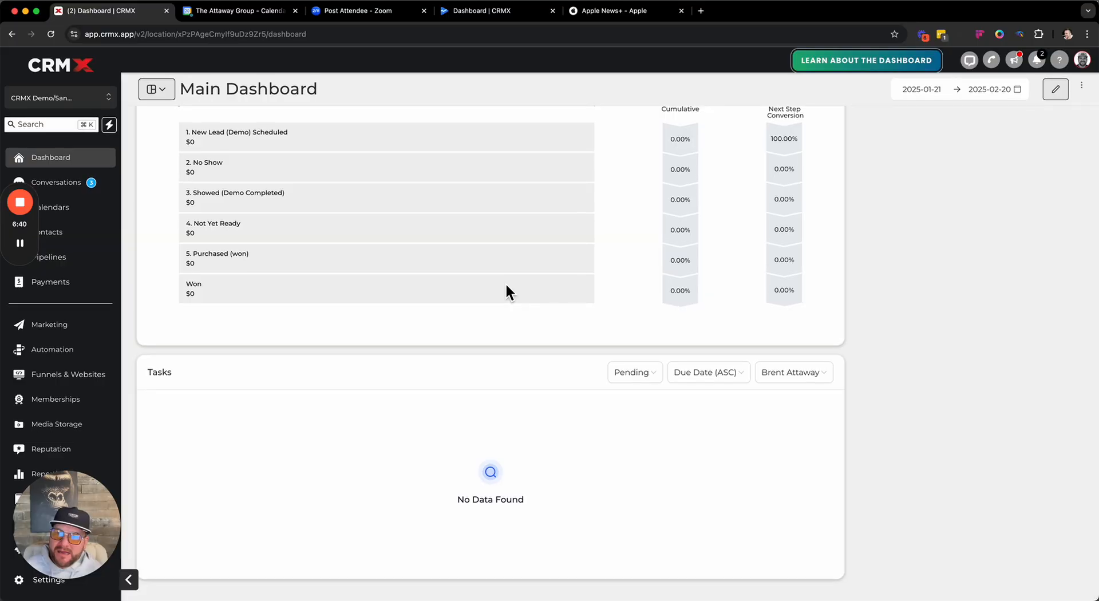
drag(150, 380, 222, 378)
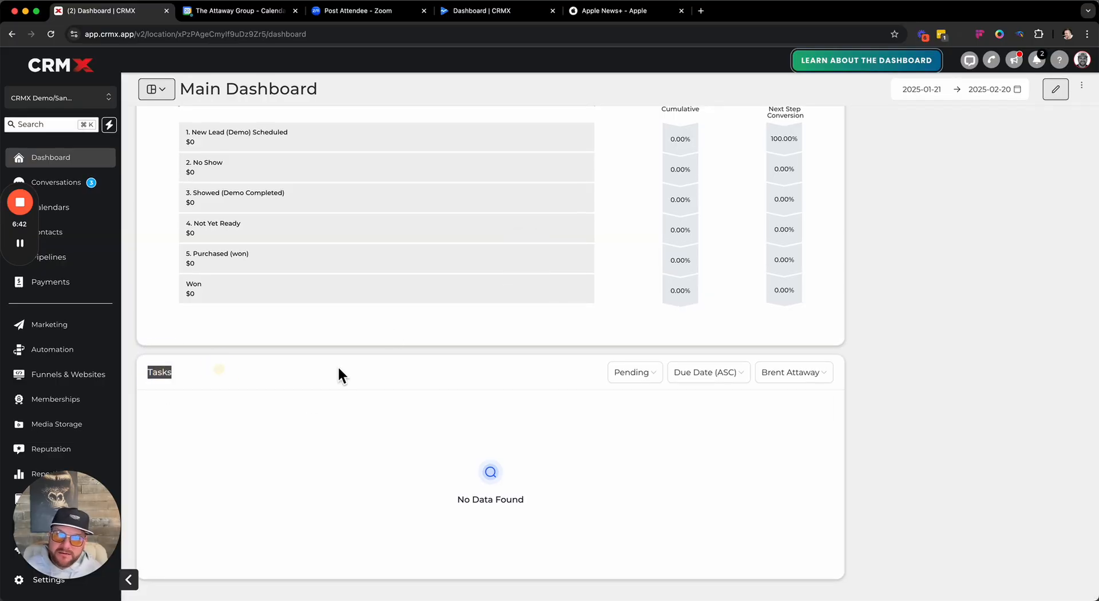
click(1001, 409)
scroll(451, 201, up, 5)
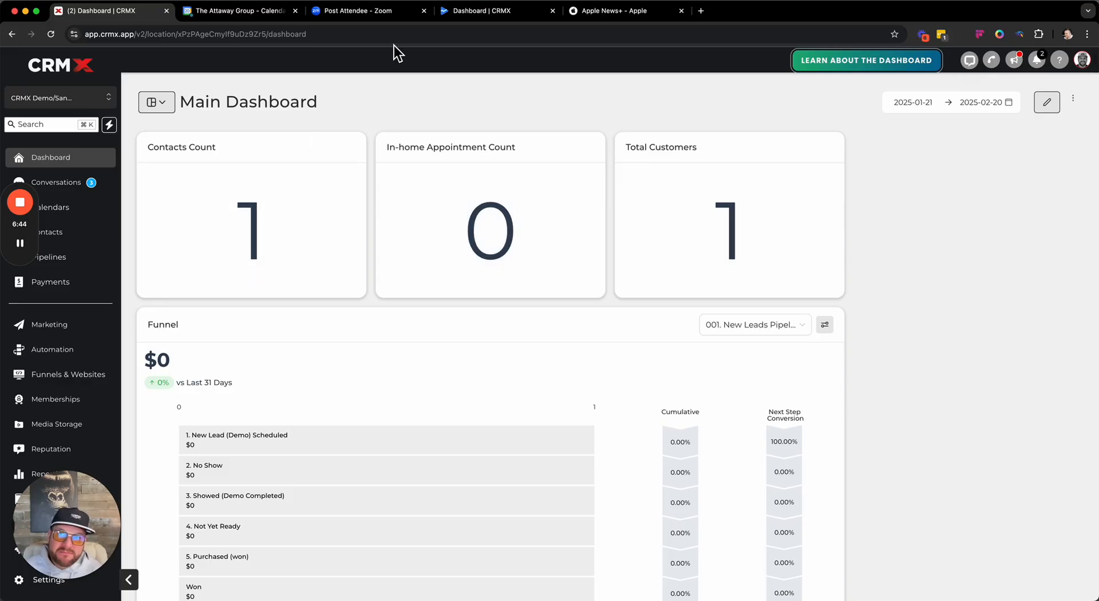
scroll(543, 290, down, 5)
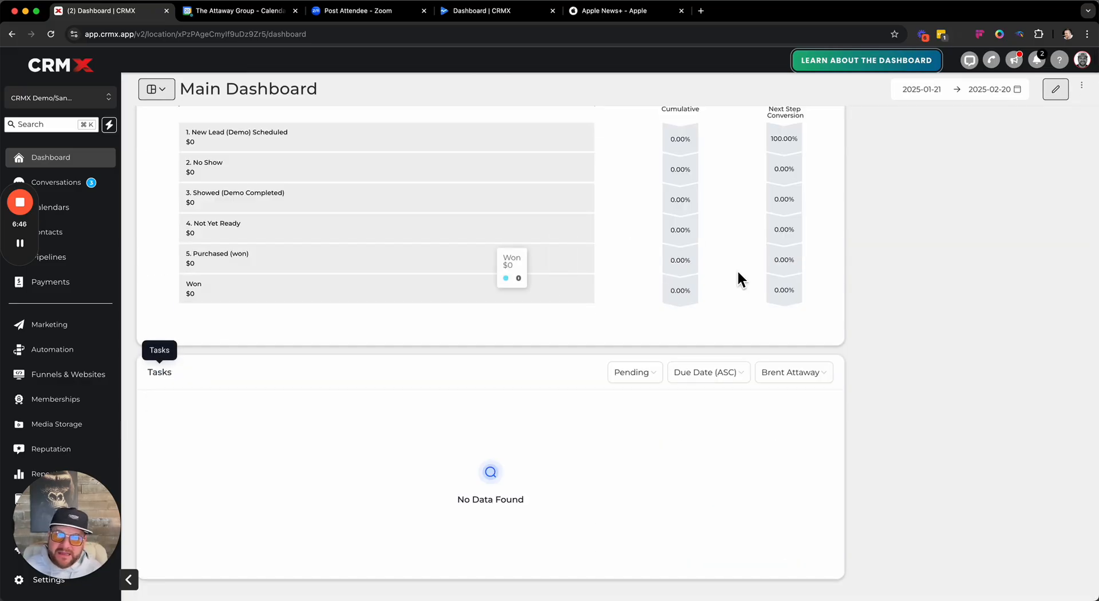
scroll(737, 269, up, 5)
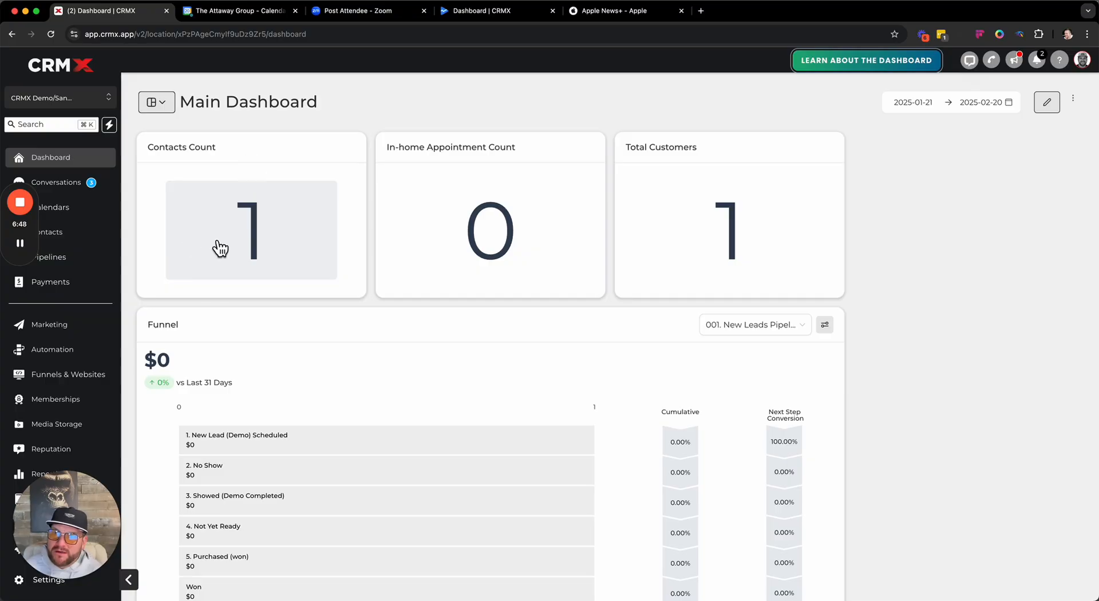
scroll(517, 280, down, 5)
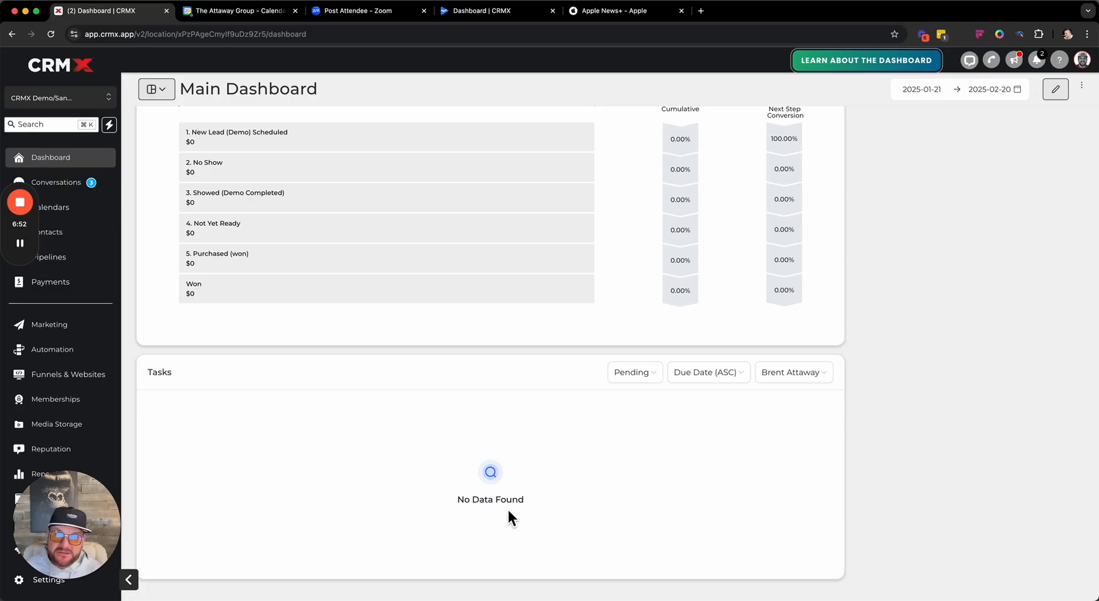
Review the Tasks widget's status, sort order and assigned user options, keeping Pending and Due Date (ASC).
click(644, 385)
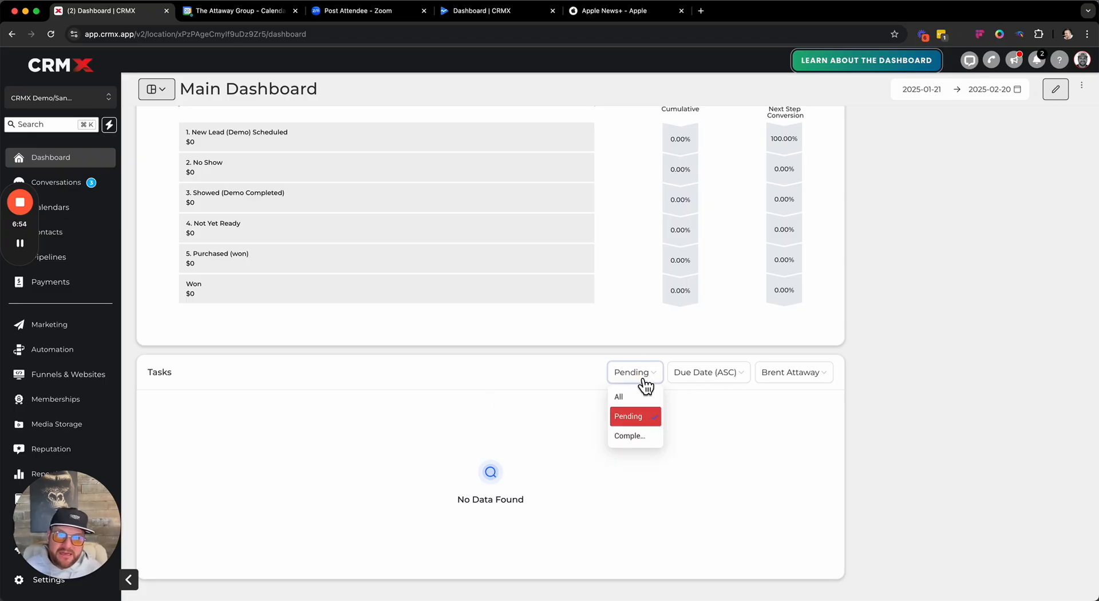
click(631, 417)
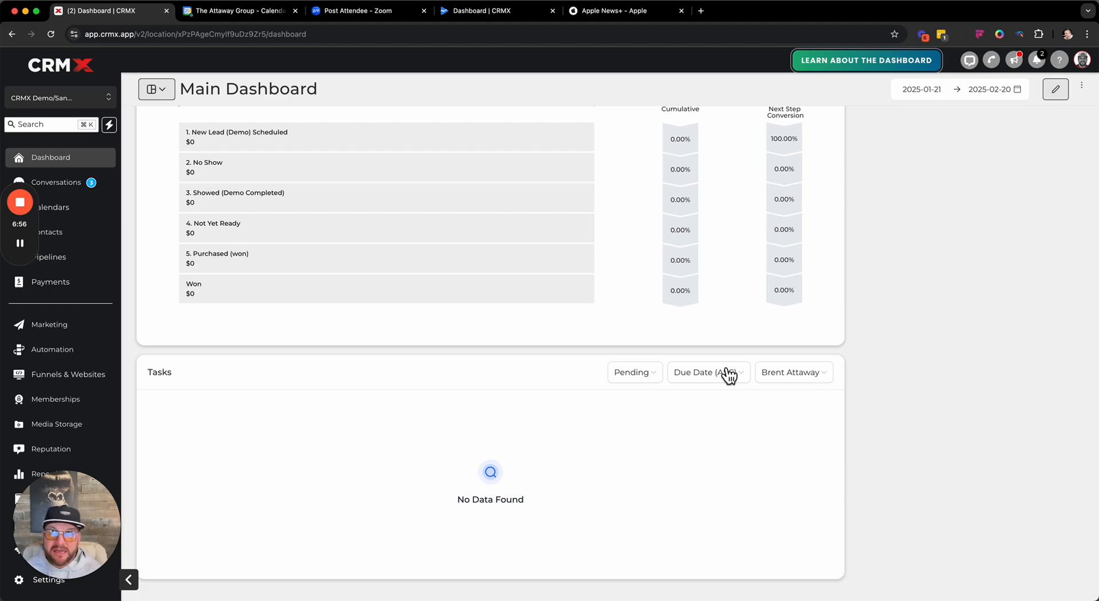
click(739, 378)
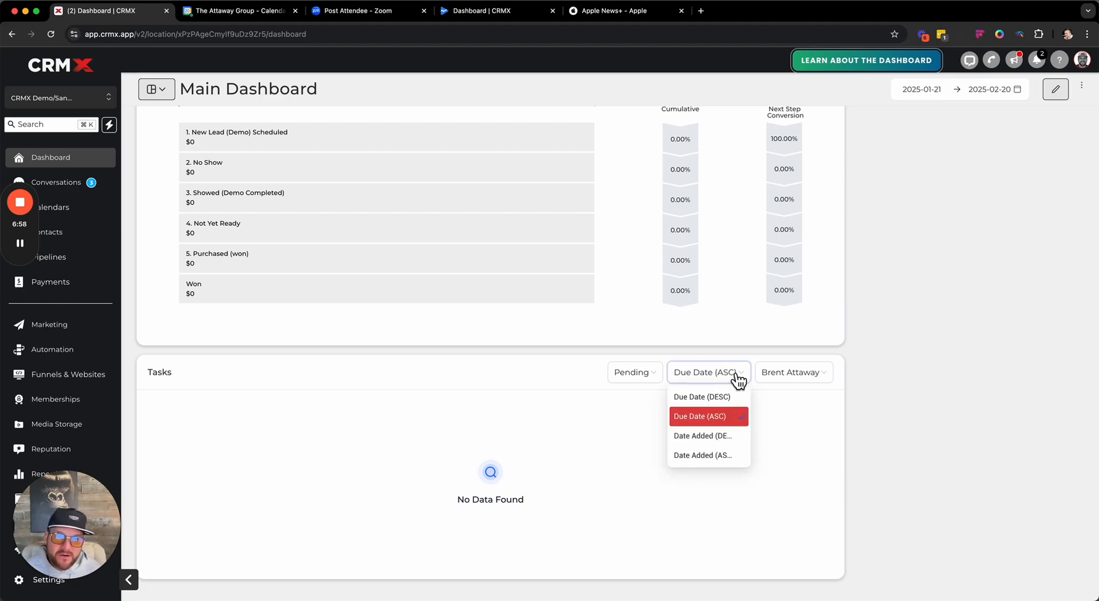
click(878, 380)
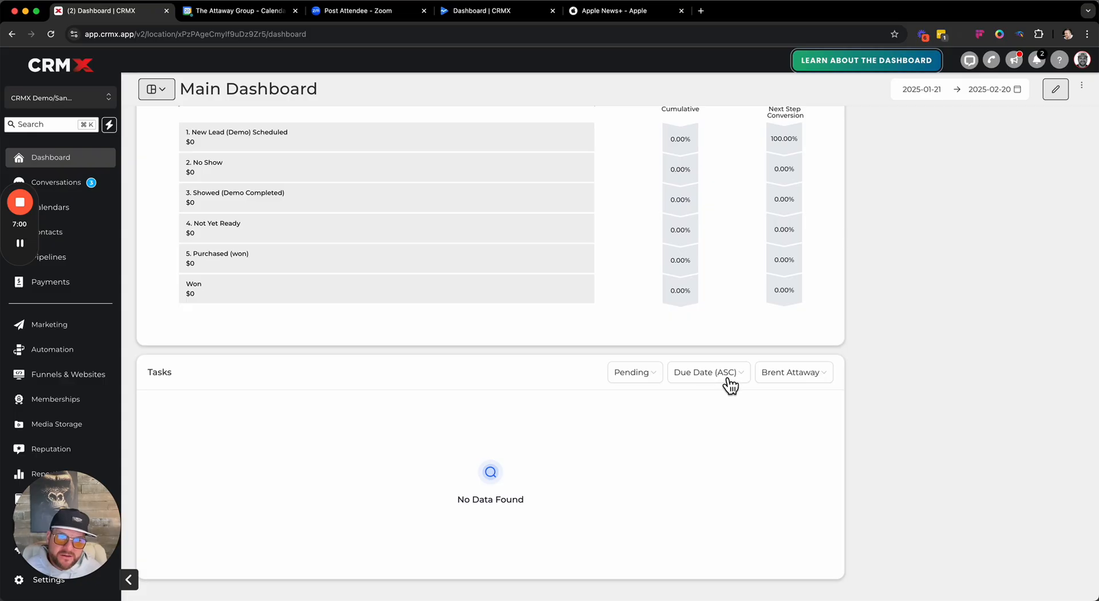
click(810, 374)
click(783, 458)
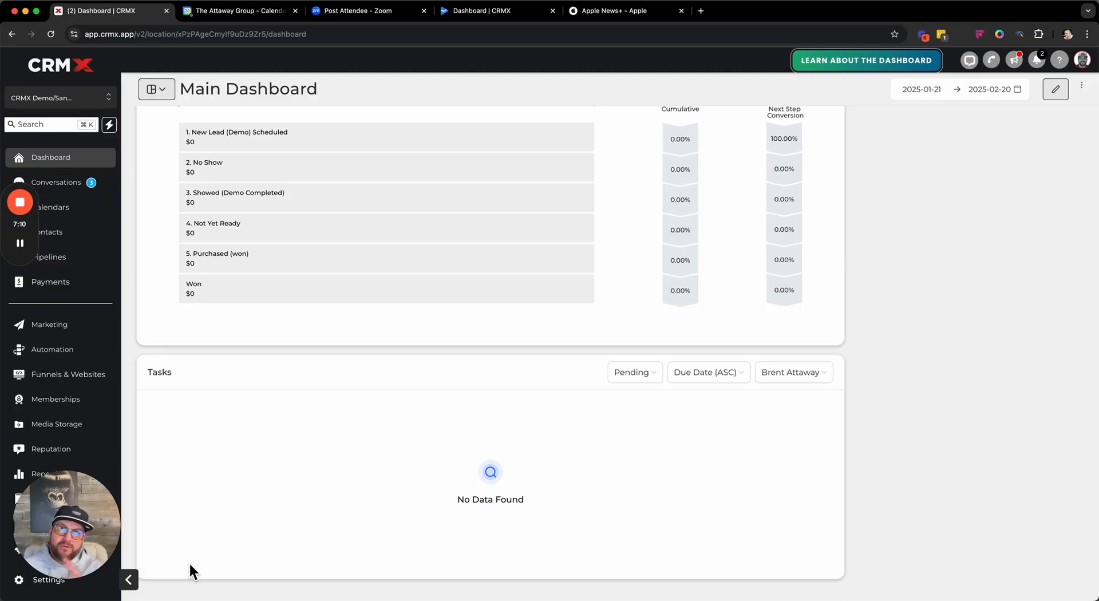
mouse_move(183, 290)
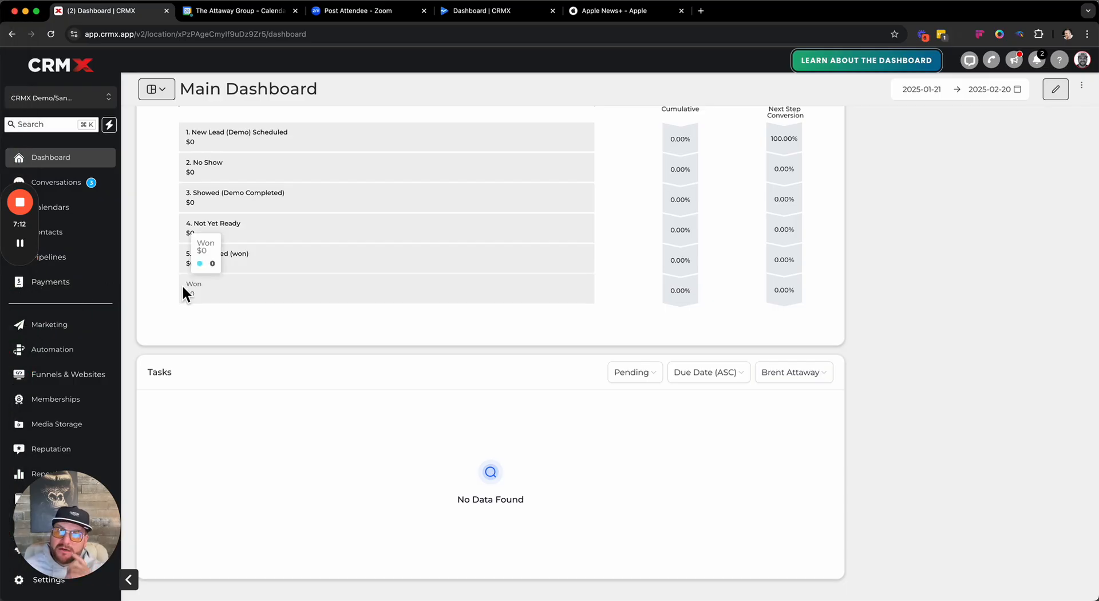